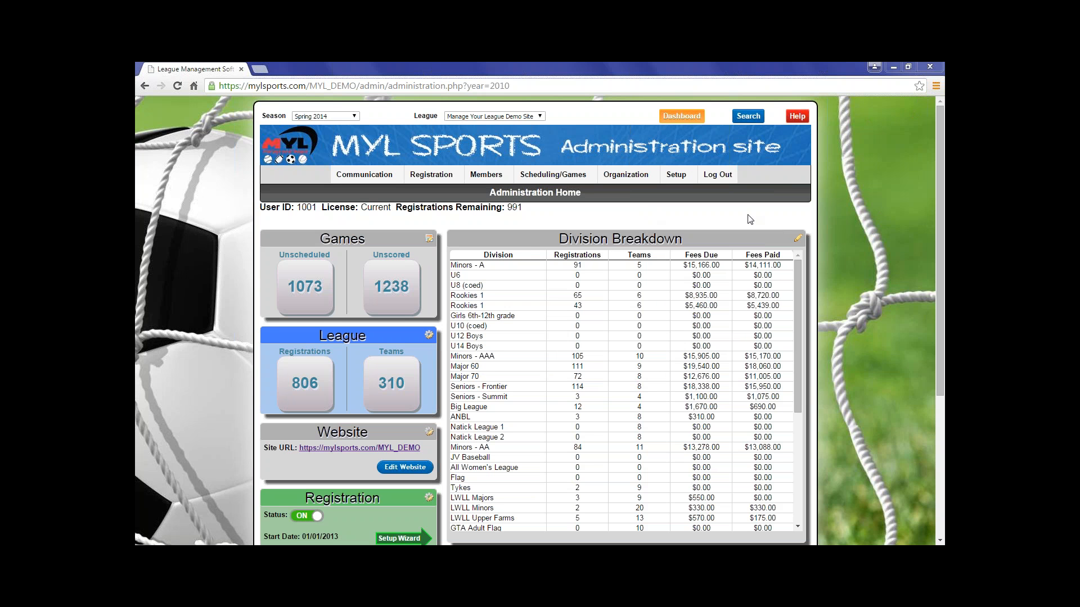
Open the divisions list from the Division Breakdown and view the Spring, Summer and Fall season types, ending on Unassigned.
click(799, 243)
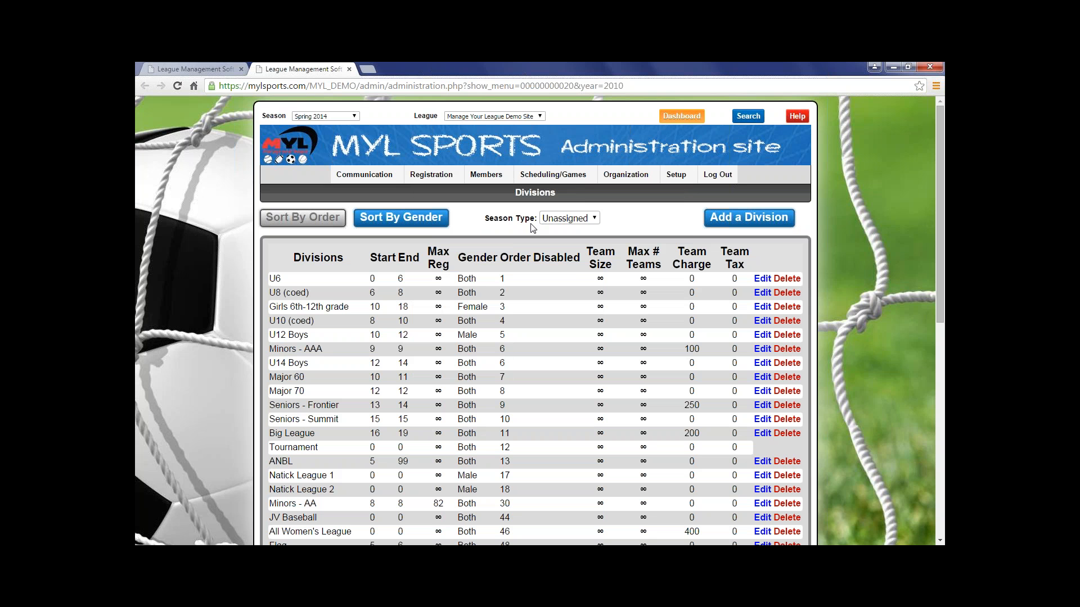
click(561, 224)
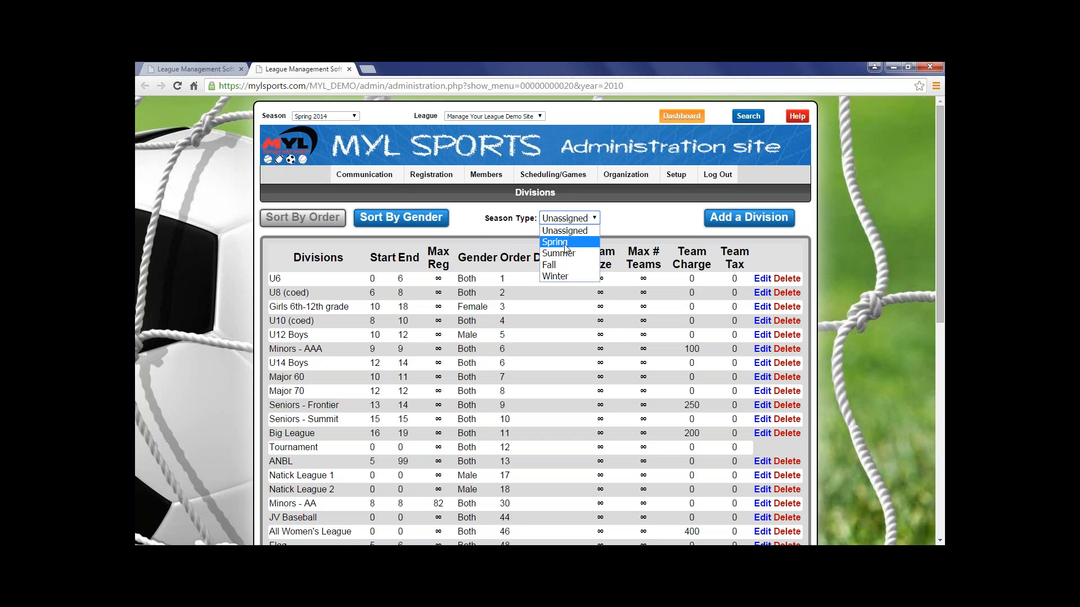
click(564, 244)
click(570, 225)
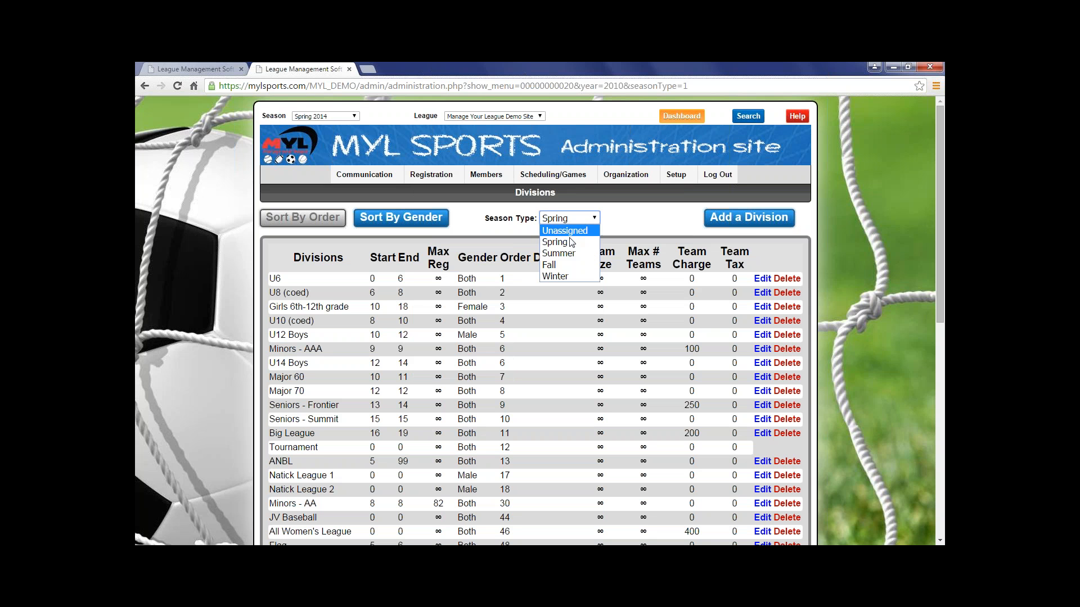
click(570, 256)
click(573, 223)
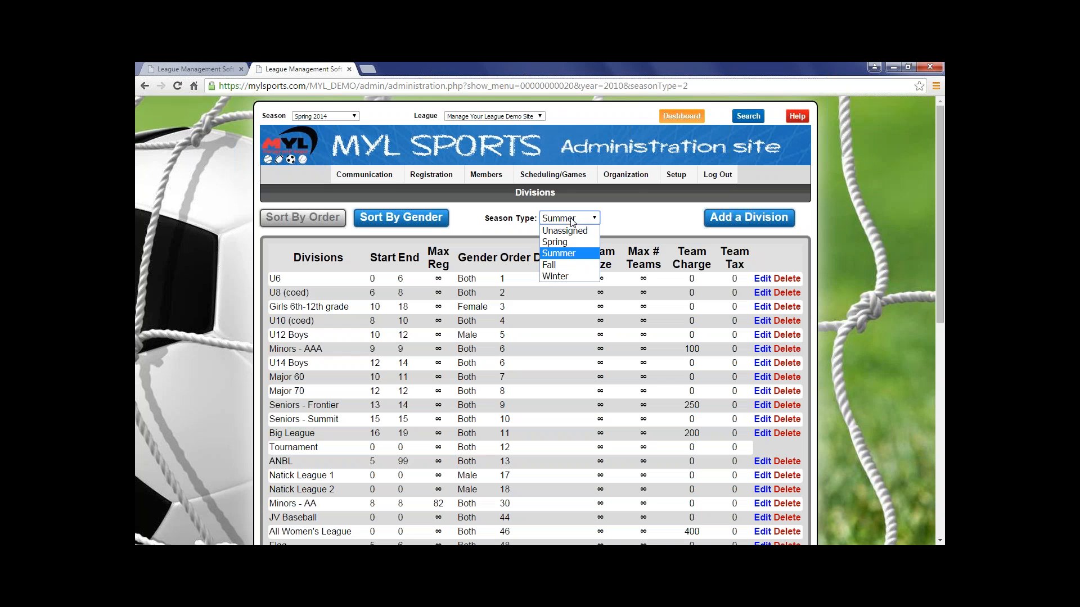
click(568, 260)
click(573, 225)
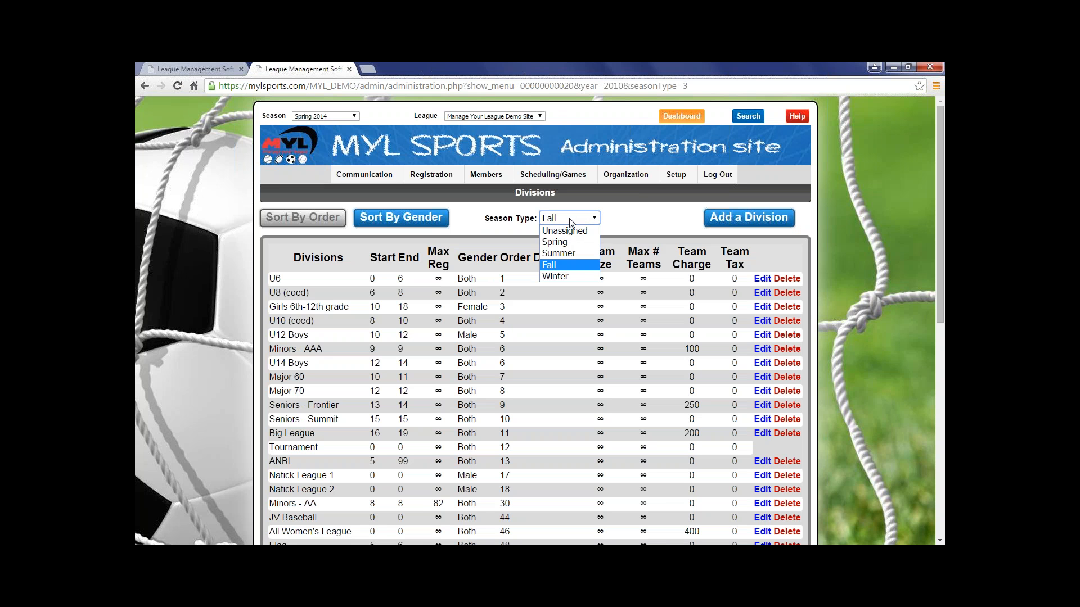
click(565, 231)
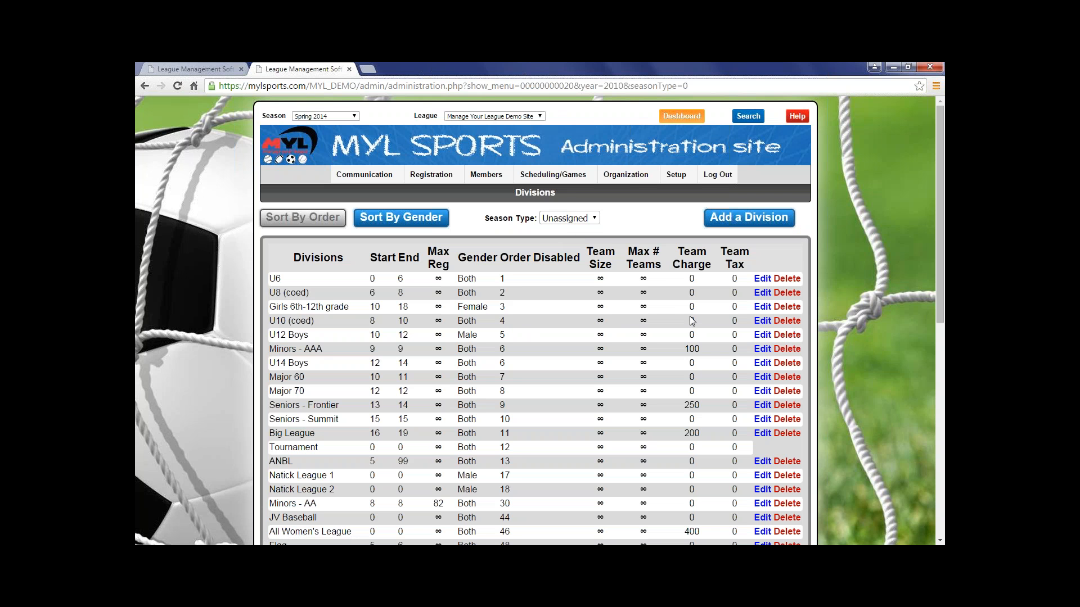
Start a new division named "Div 1" with start 5 and end 7.
click(728, 220)
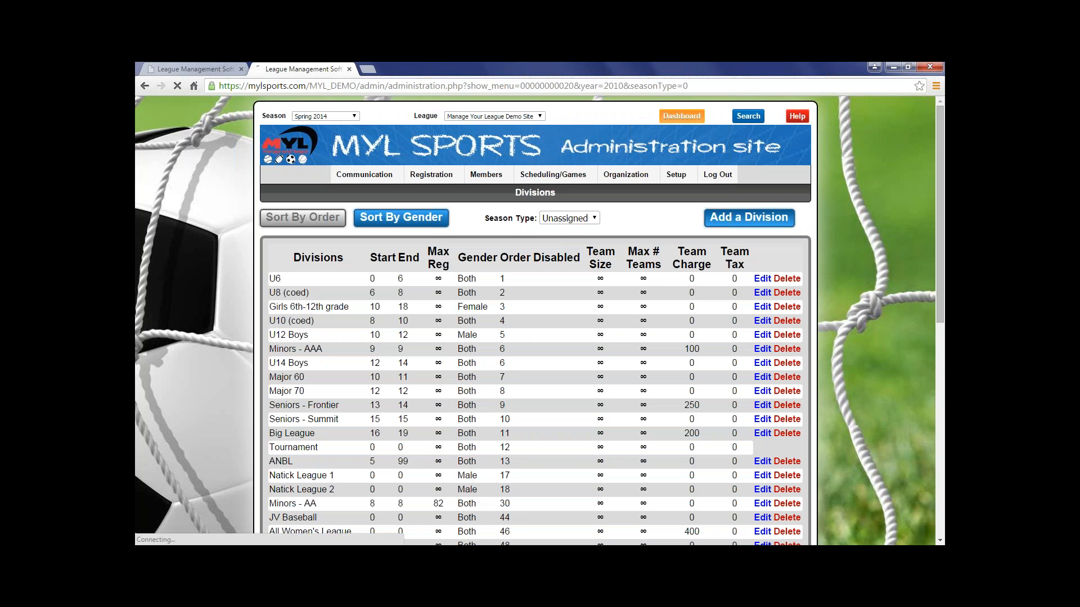
scroll(558, 224, down, 1)
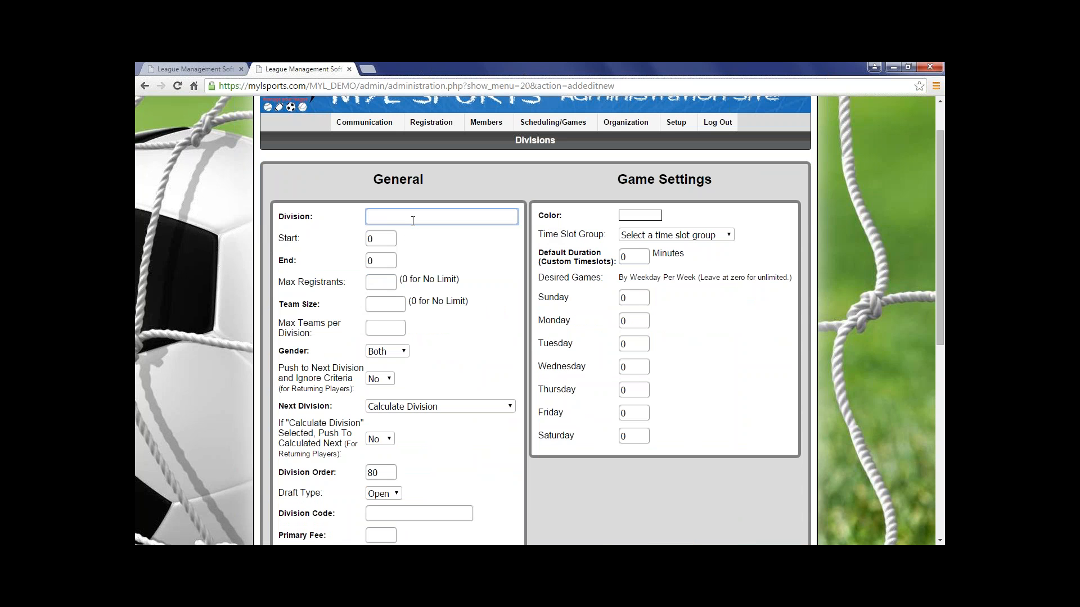
text(Div 1)
key(Tab)
text(5)
click(375, 261)
key(BackSpace)
text(7)
click(456, 260)
Set the new division's maximum registrants to 60.
click(378, 281)
text(60)
click(454, 325)
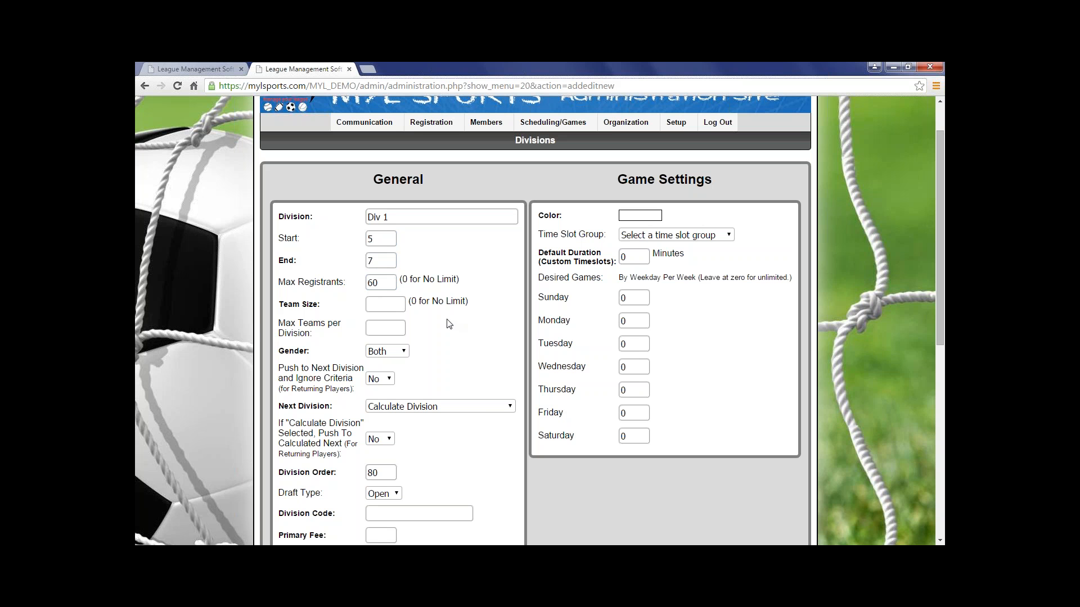
drag(384, 282, 361, 280)
key(BackSpace)
text(60)
click(471, 348)
click(392, 312)
click(383, 334)
click(429, 344)
Try the Male option for the division's gender and return it to Both.
scroll(404, 307, down, 1)
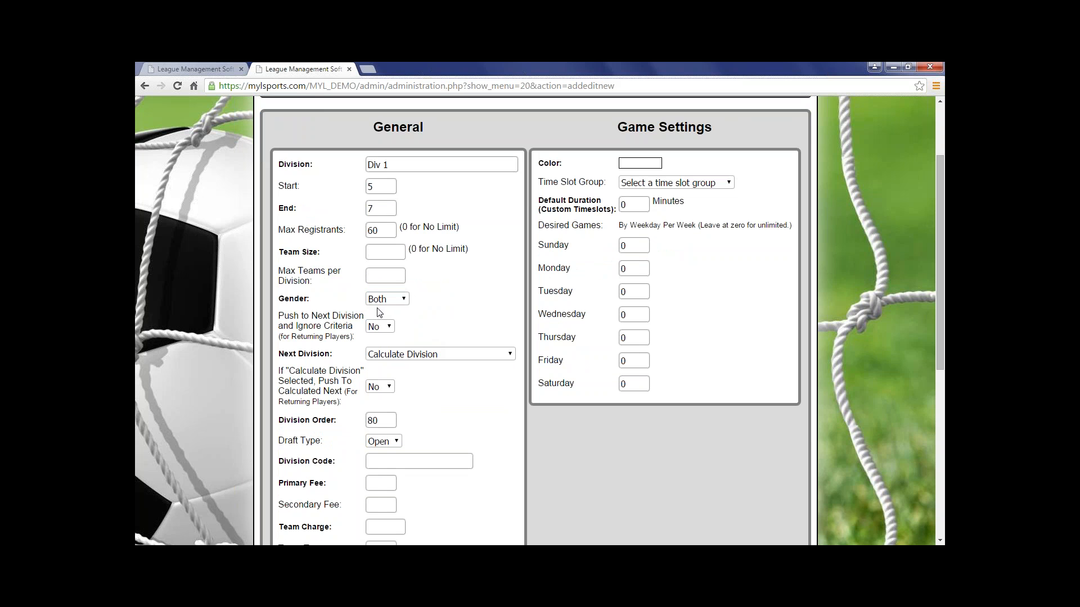
click(405, 304)
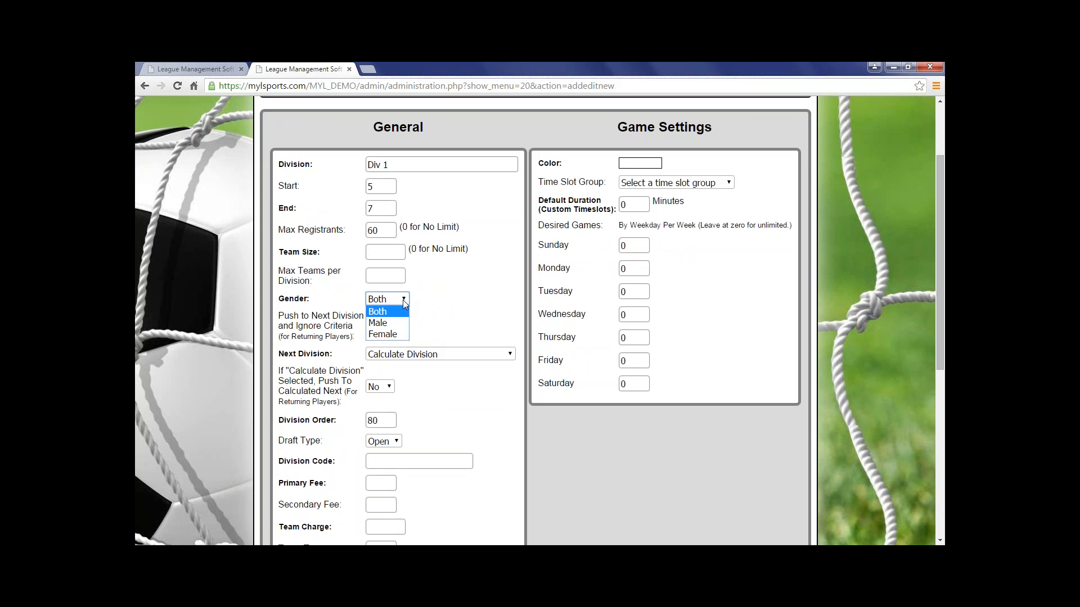
click(403, 320)
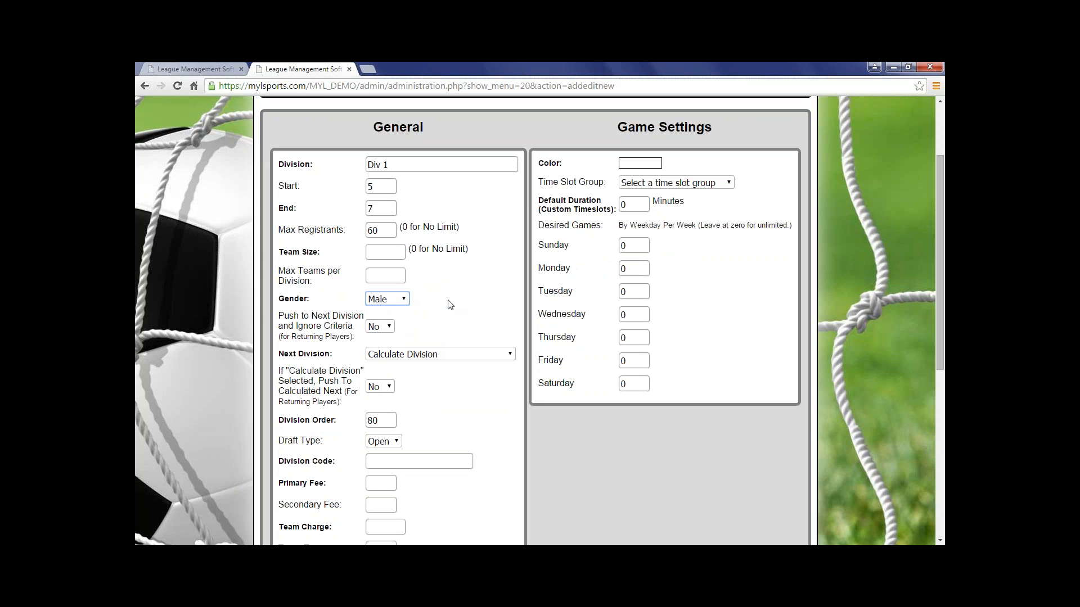
click(400, 302)
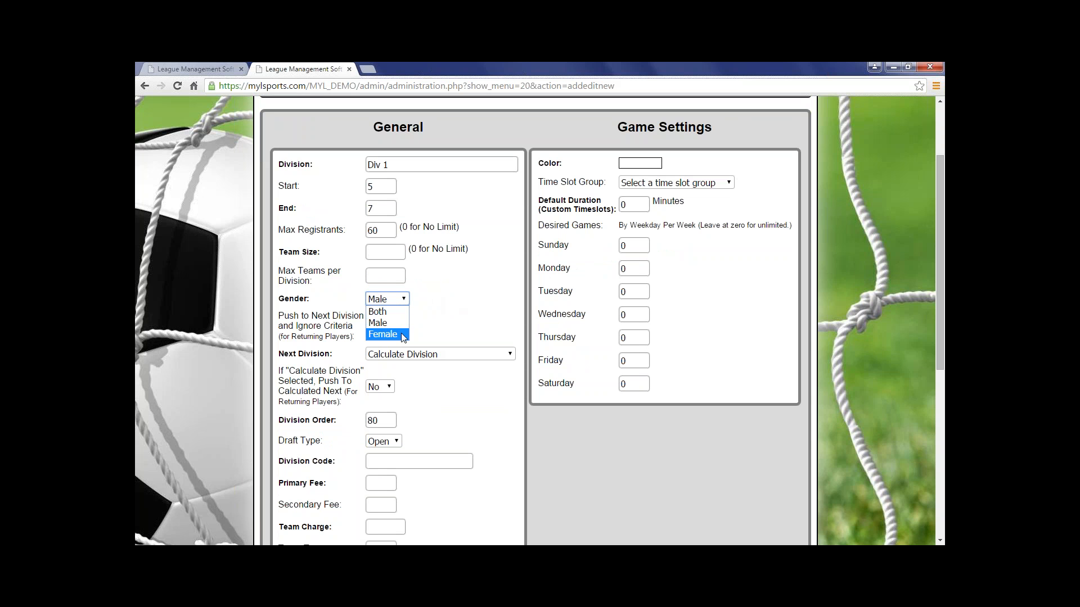
click(393, 312)
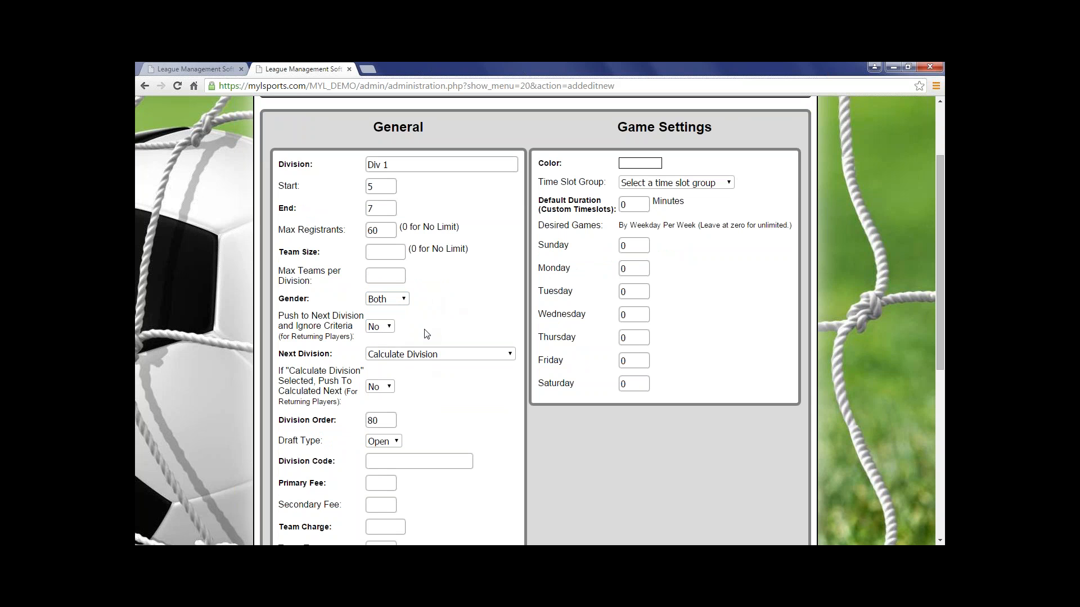
Try Yes for pushing returning players to the next division, look through the next division choices, and return the setting to No.
click(382, 328)
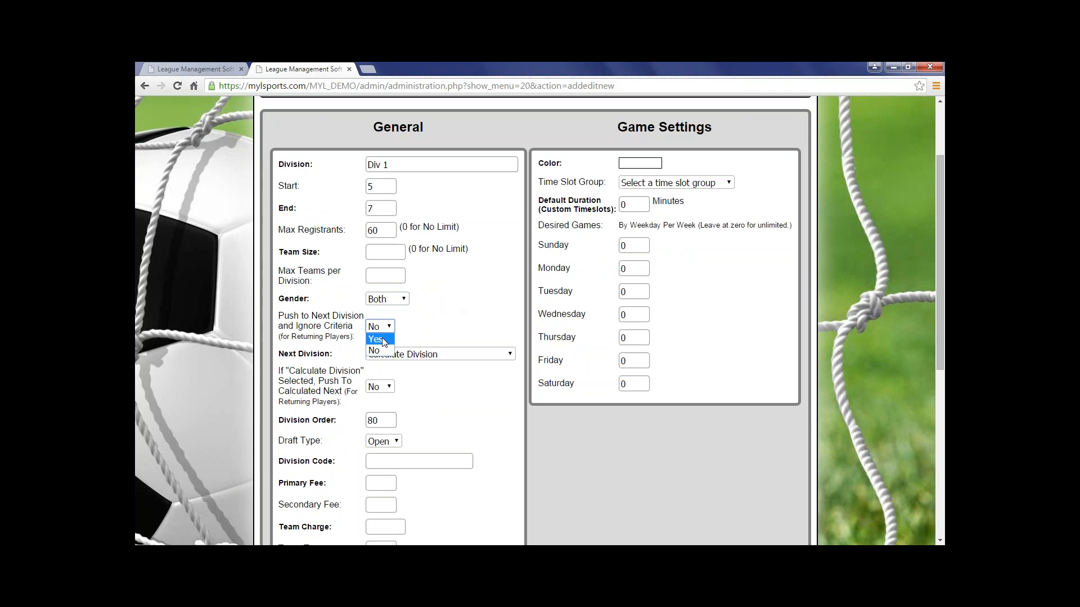
click(376, 340)
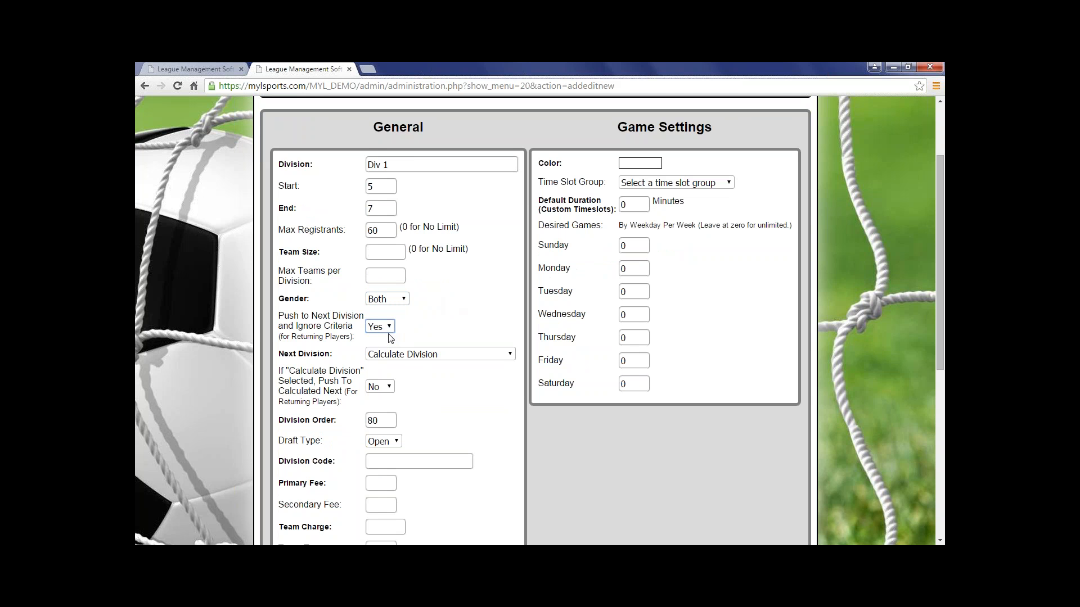
click(401, 359)
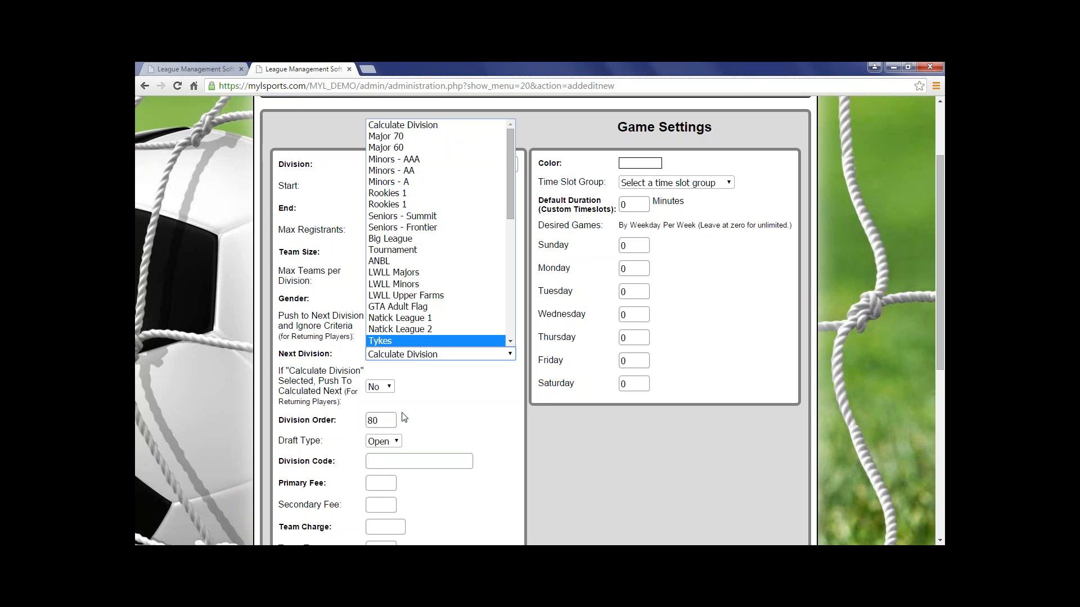
click(405, 358)
click(431, 318)
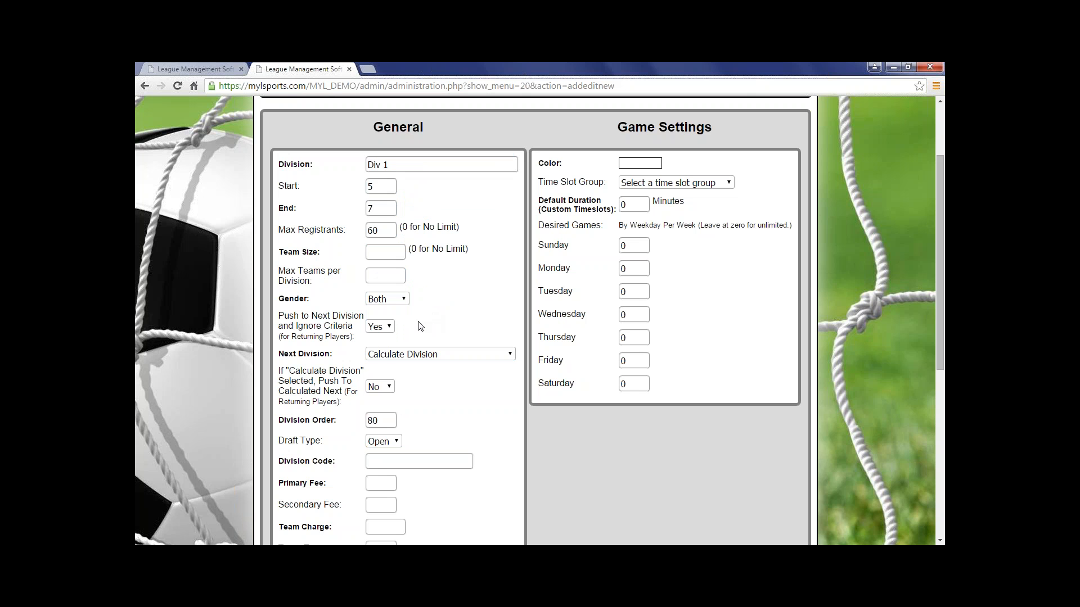
click(384, 328)
click(383, 353)
Examine the division's calculated-division push, draft type, division code, primary and secondary fee, team charge and team tax settings.
scroll(415, 393, down, 1)
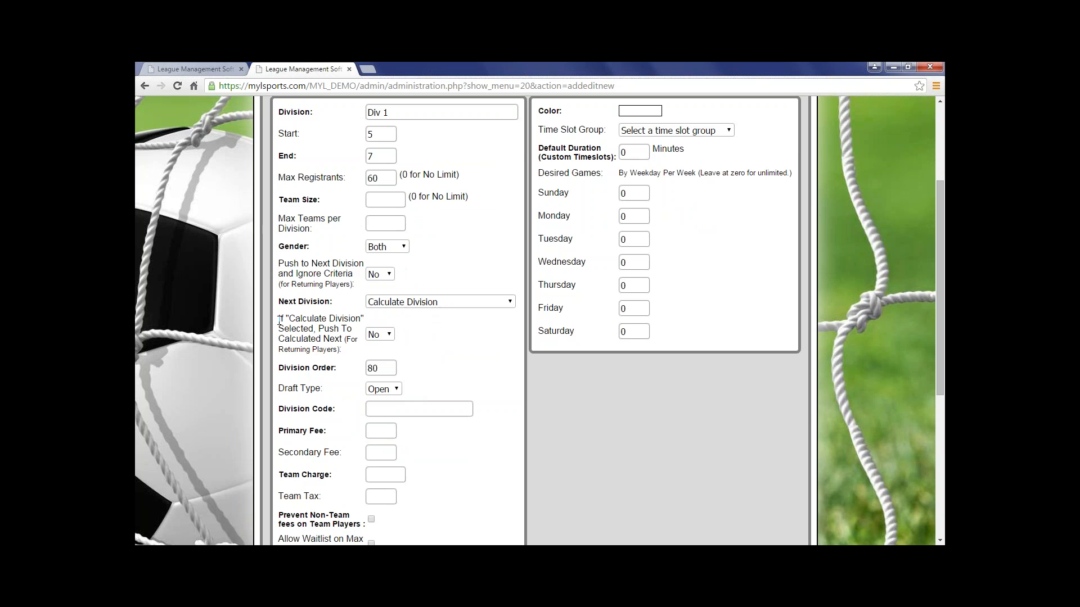
click(388, 335)
click(388, 336)
click(396, 389)
click(406, 392)
click(413, 412)
click(450, 486)
click(387, 432)
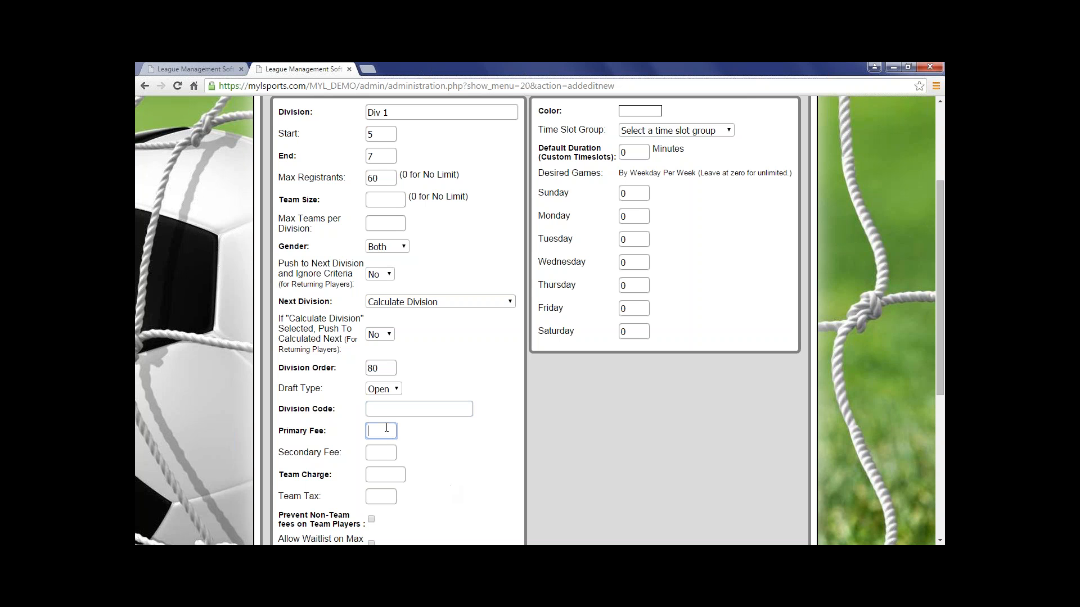
click(383, 457)
click(433, 453)
scroll(430, 469, down, 1)
click(387, 426)
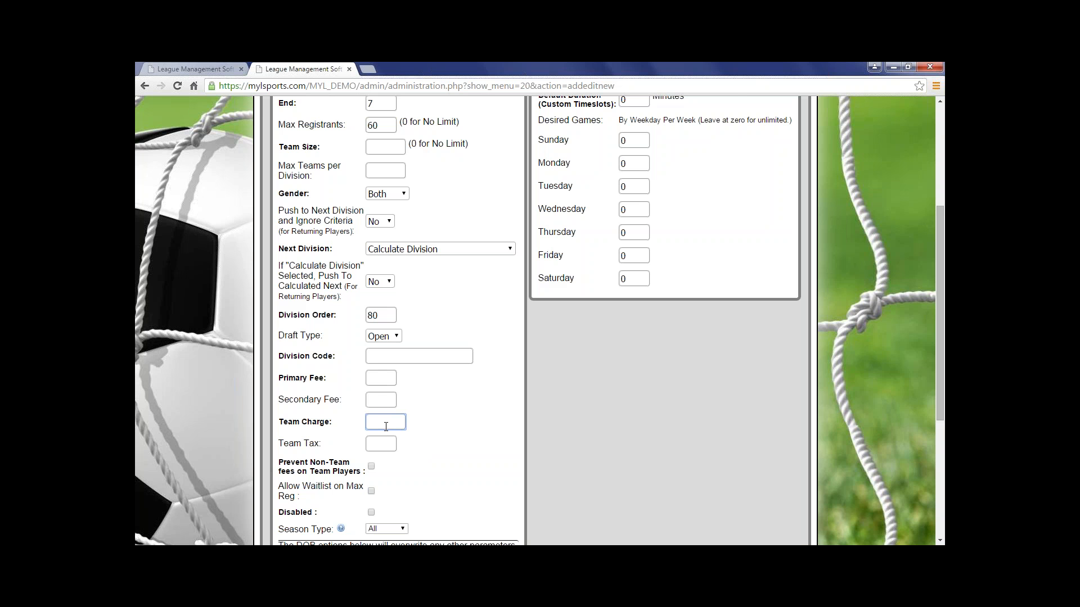
click(388, 446)
scroll(367, 386, down, 2)
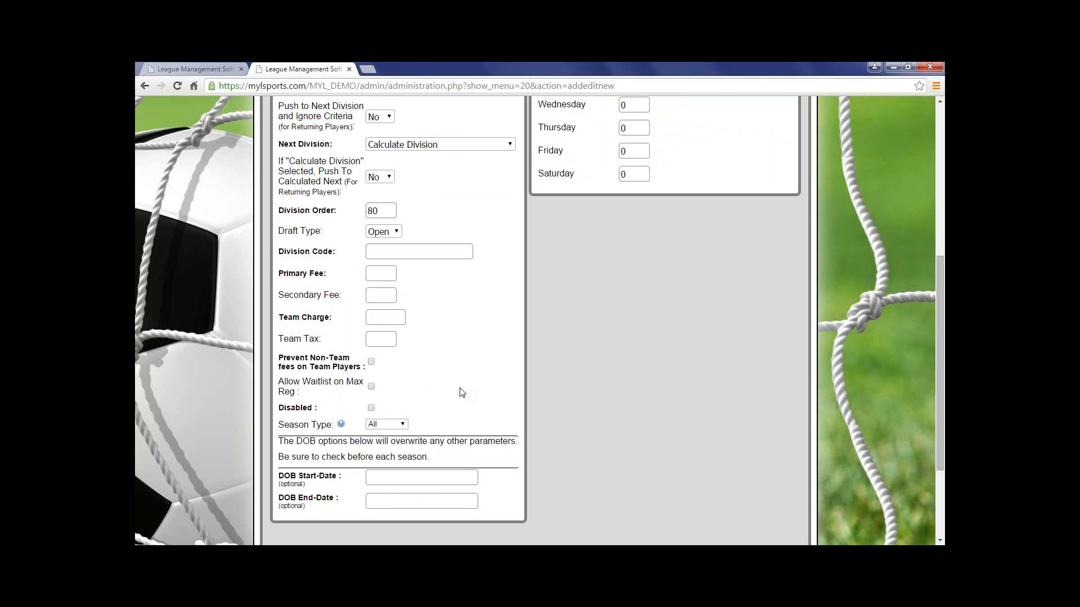
Allow a waitlist once maximum registrations is reached and keep the season type on All.
scroll(461, 392, up, 2)
scroll(461, 392, up, 1)
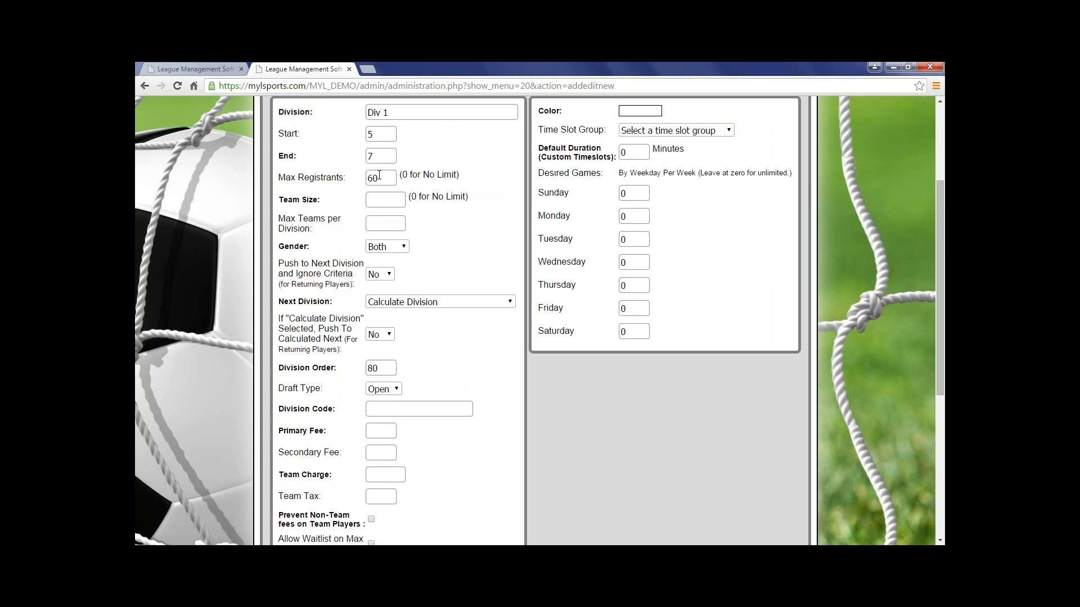
scroll(446, 354, down, 4)
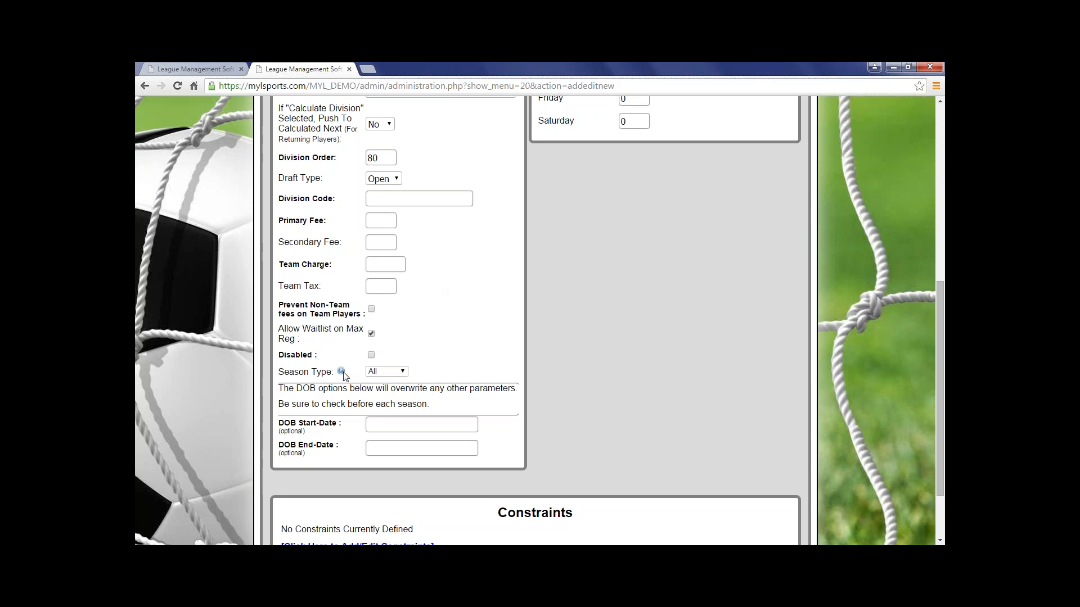
click(379, 372)
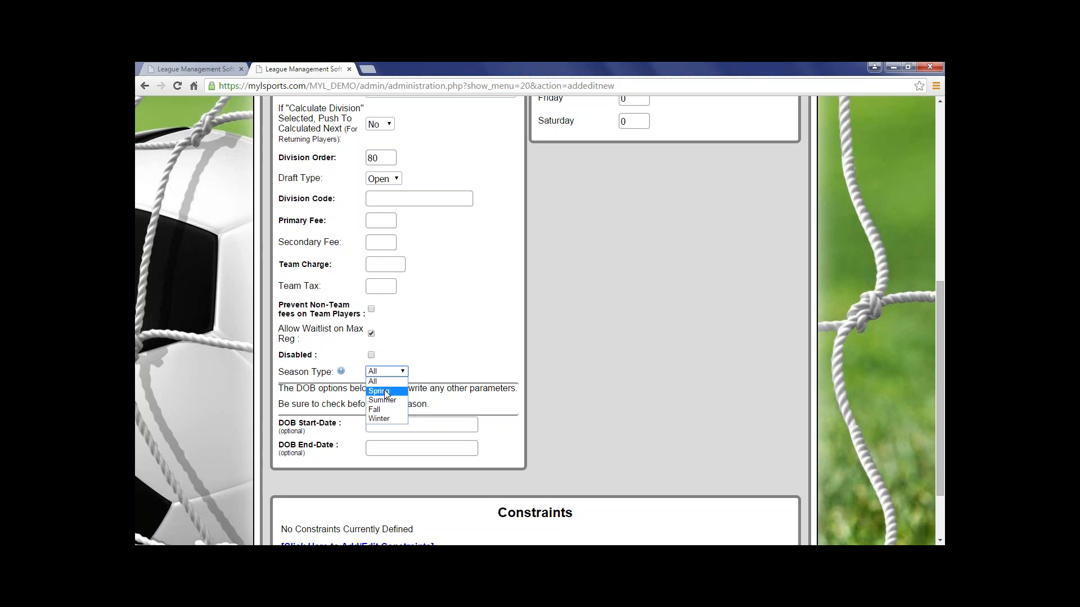
click(375, 381)
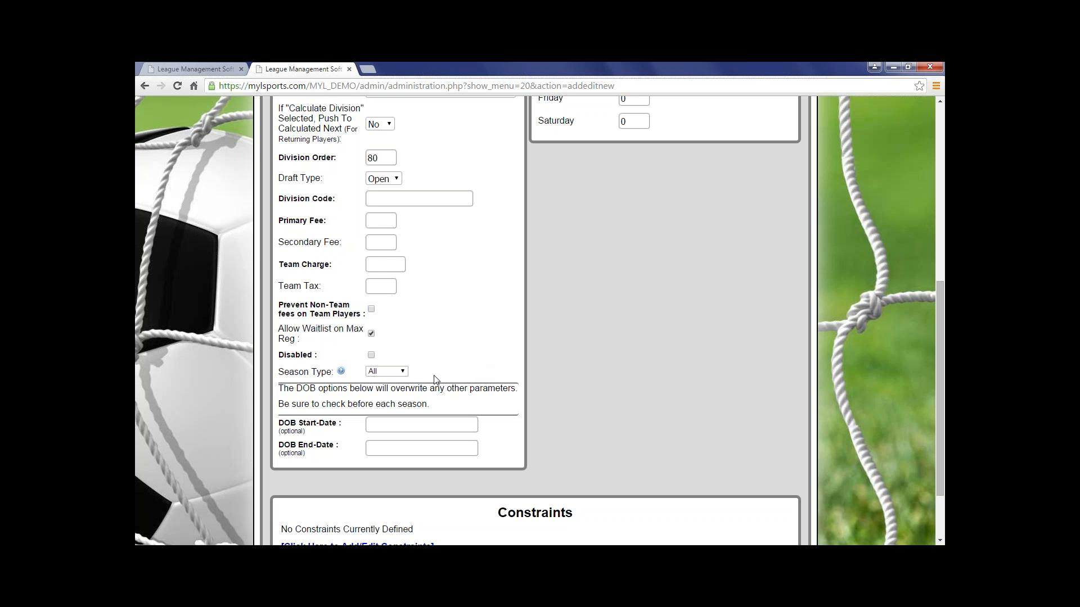
click(421, 424)
scroll(458, 313, up, 3)
scroll(374, 186, up, 1)
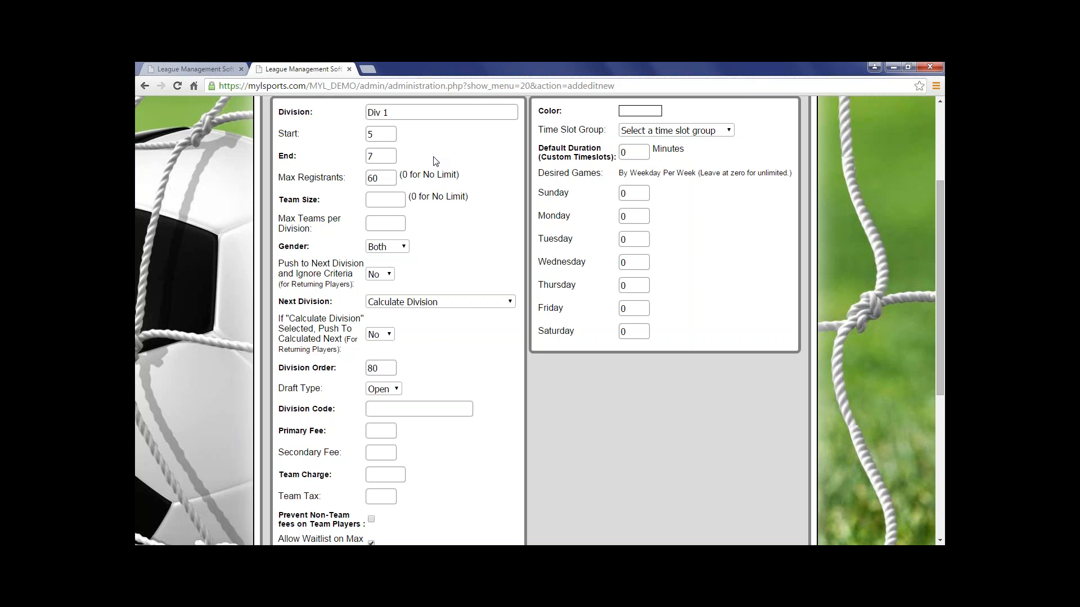
scroll(430, 542, down, 1)
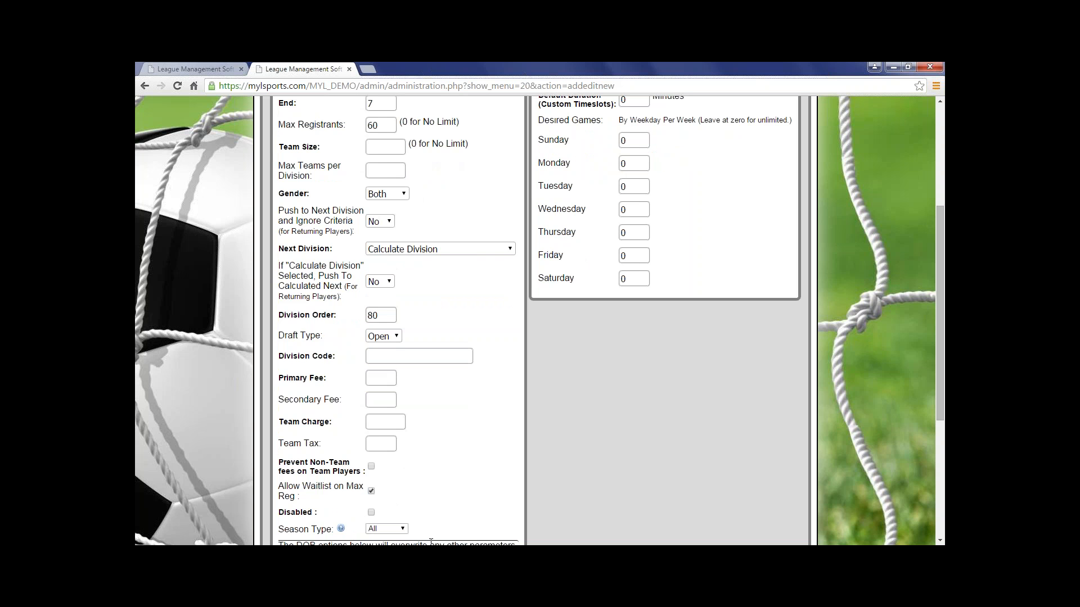
scroll(430, 542, down, 4)
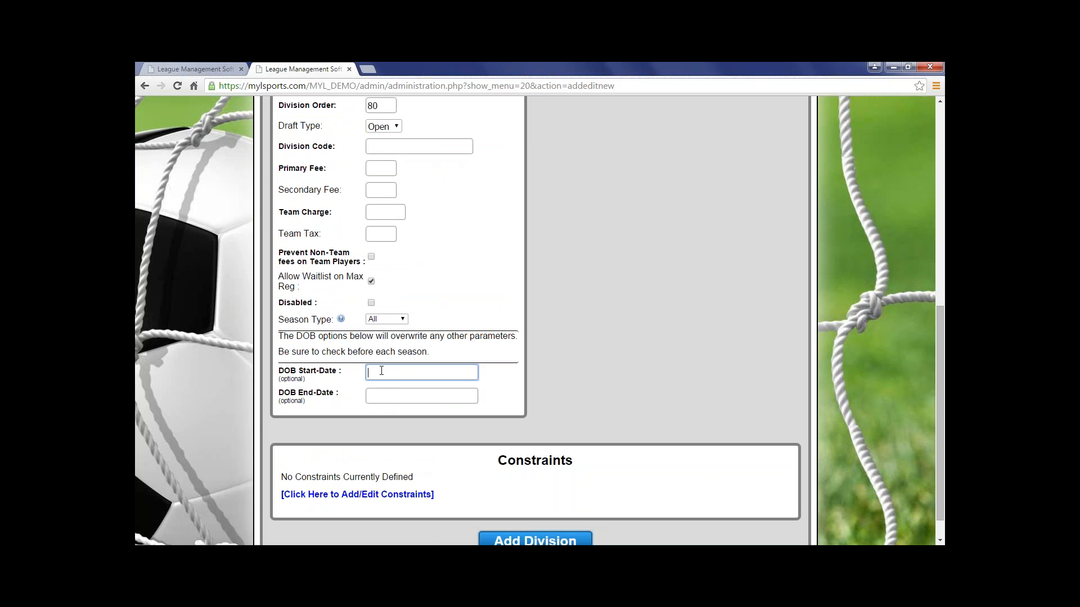
Set the division's start to 3 and its end to 9.
scroll(412, 453, up, 3)
scroll(412, 454, up, 4)
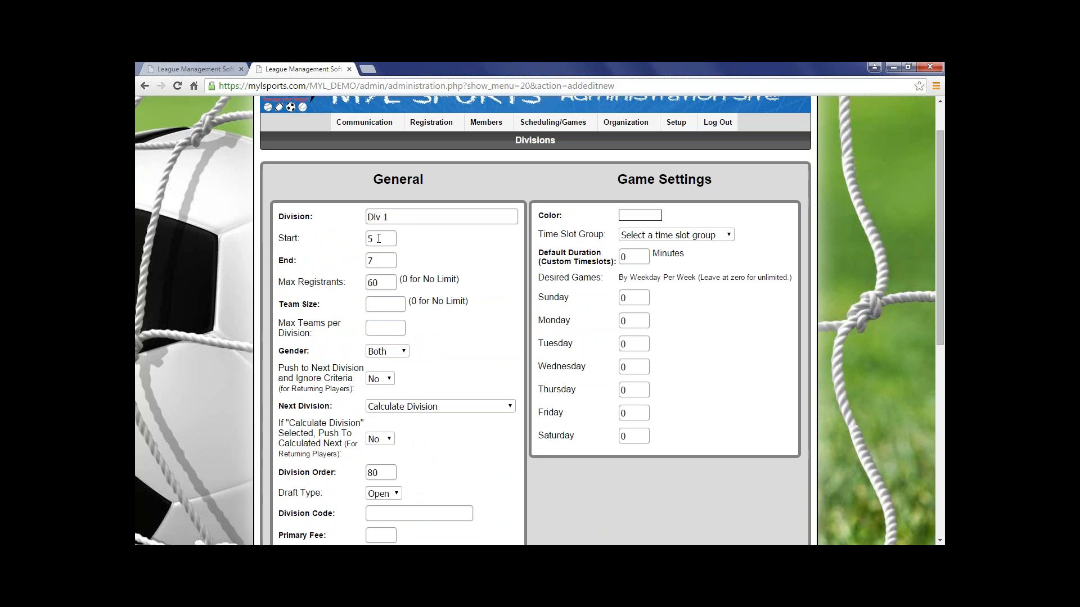
drag(379, 238, 365, 237)
text(3)
click(386, 264)
drag(386, 261, 357, 253)
text(9)
click(485, 366)
Open the new division's constraints form and fill in a Qualify constraint with previous division Minors - A, keeping returning and gender on All.
scroll(487, 370, down, 1)
scroll(487, 369, down, 6)
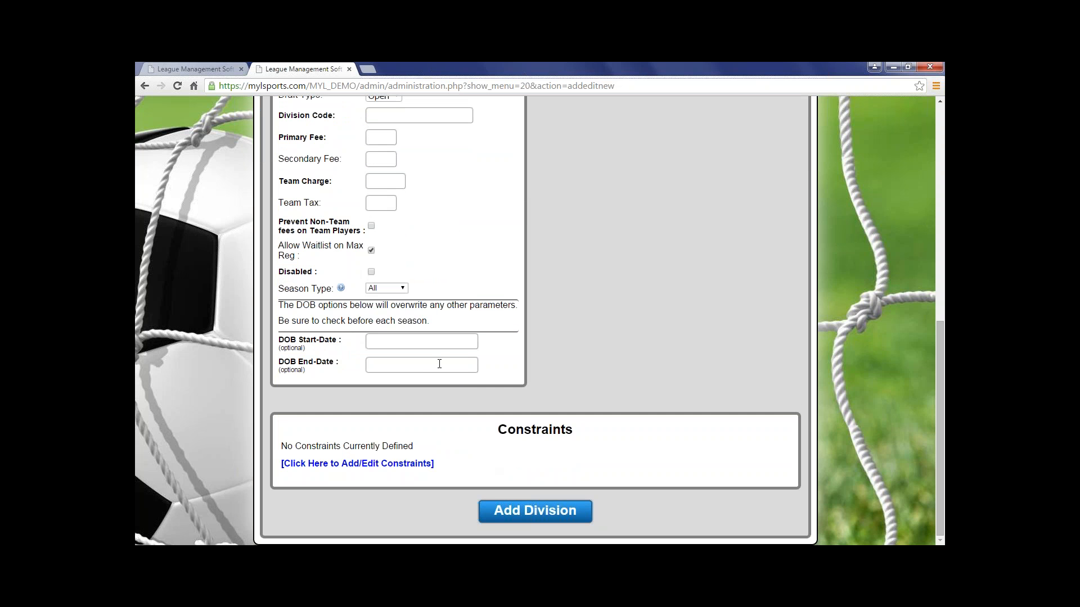
scroll(664, 329, up, 6)
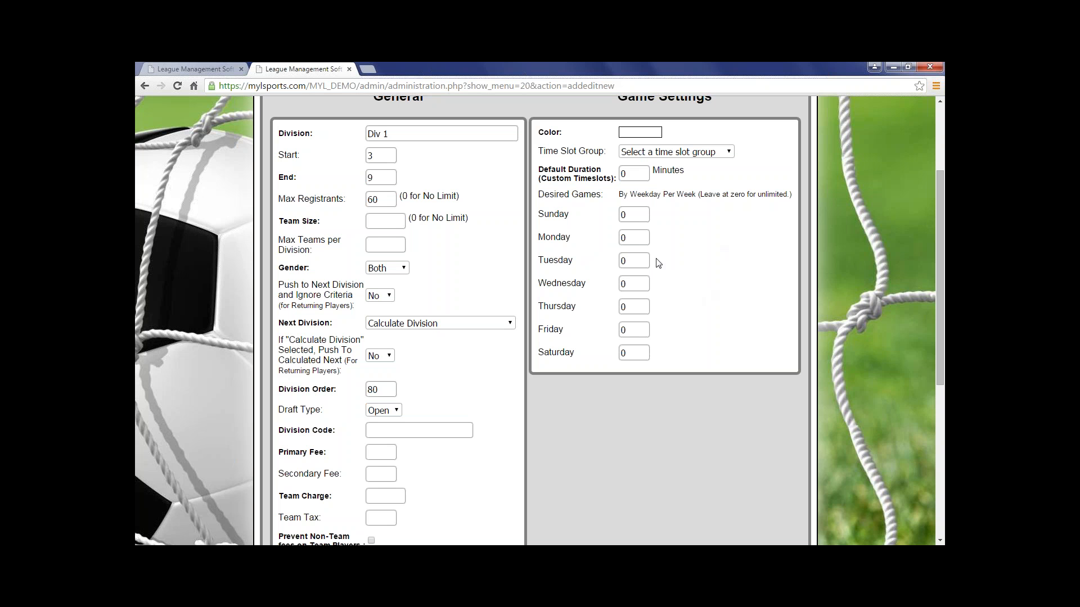
scroll(682, 307, down, 4)
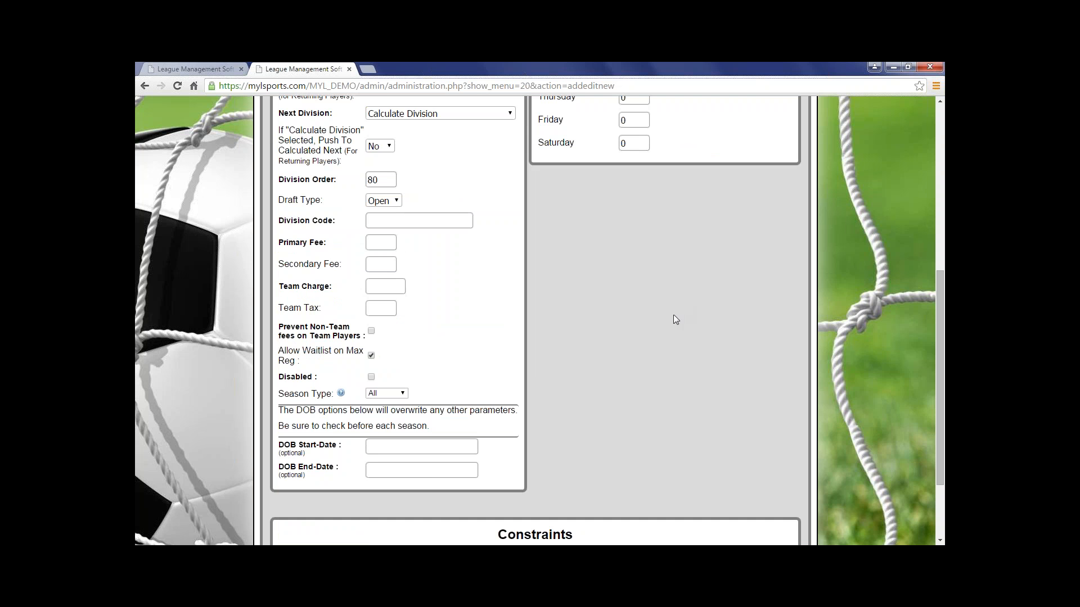
scroll(664, 316, down, 2)
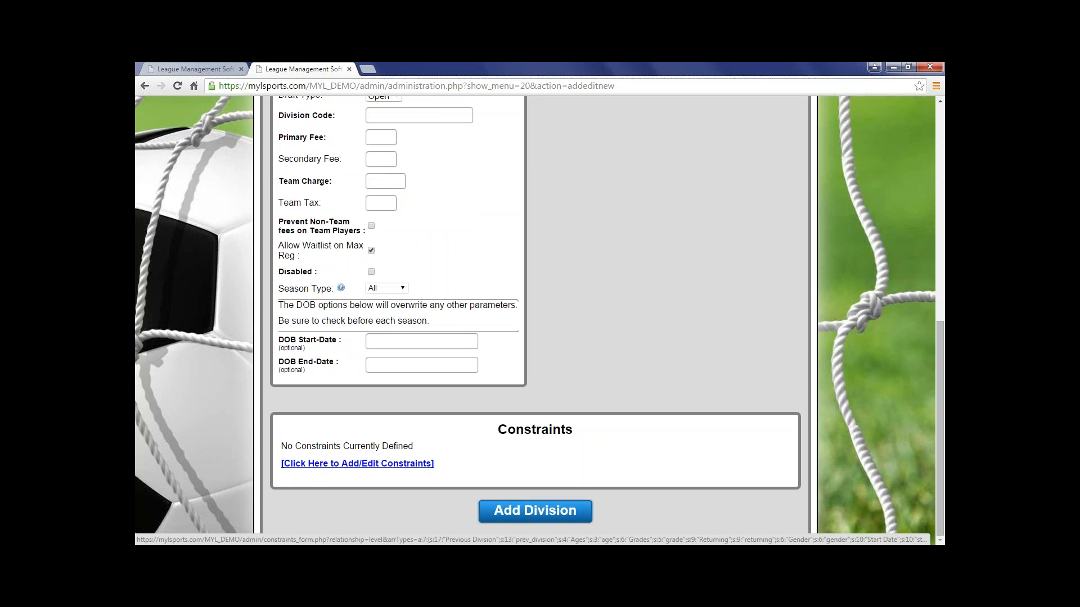
click(360, 464)
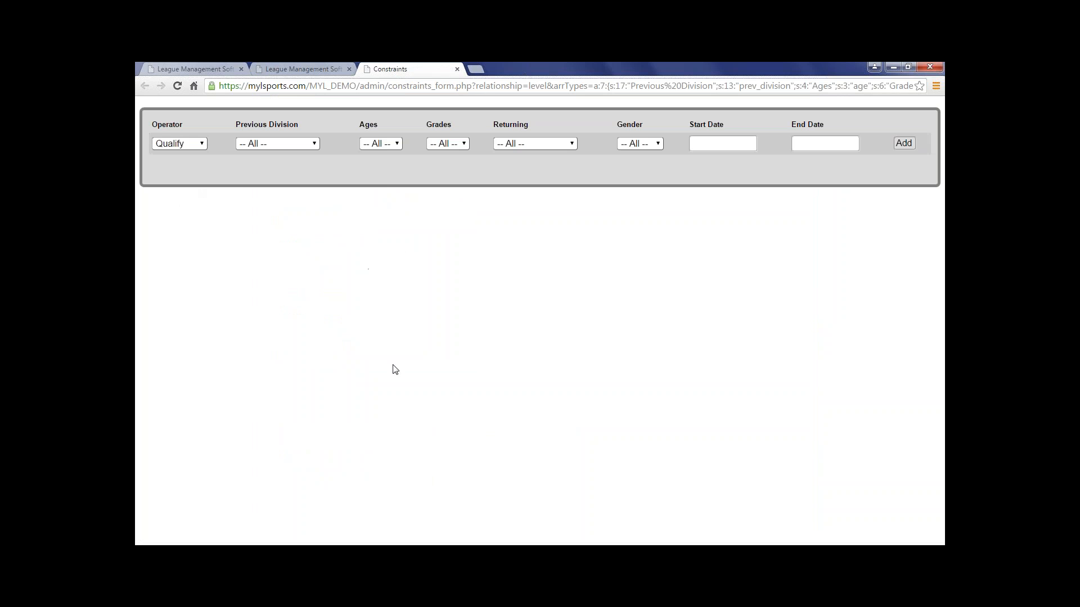
click(267, 144)
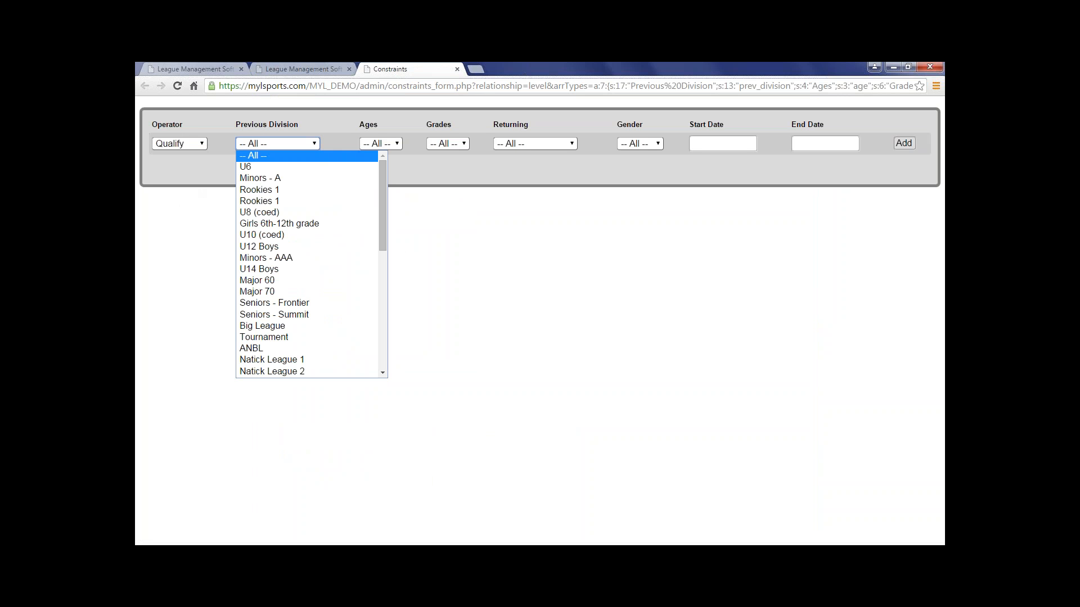
click(261, 179)
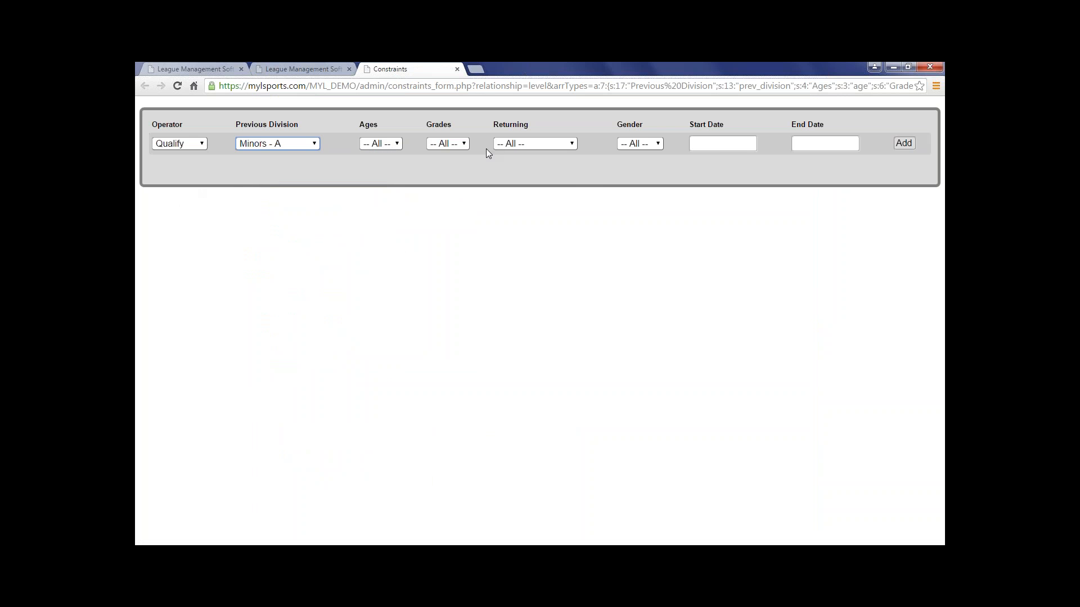
click(500, 145)
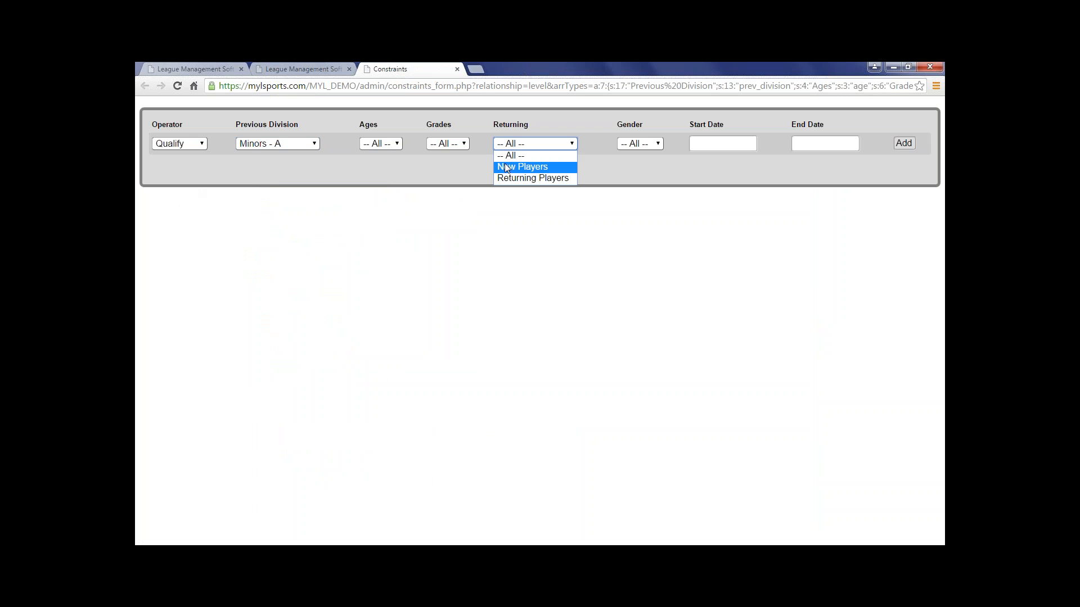
click(532, 155)
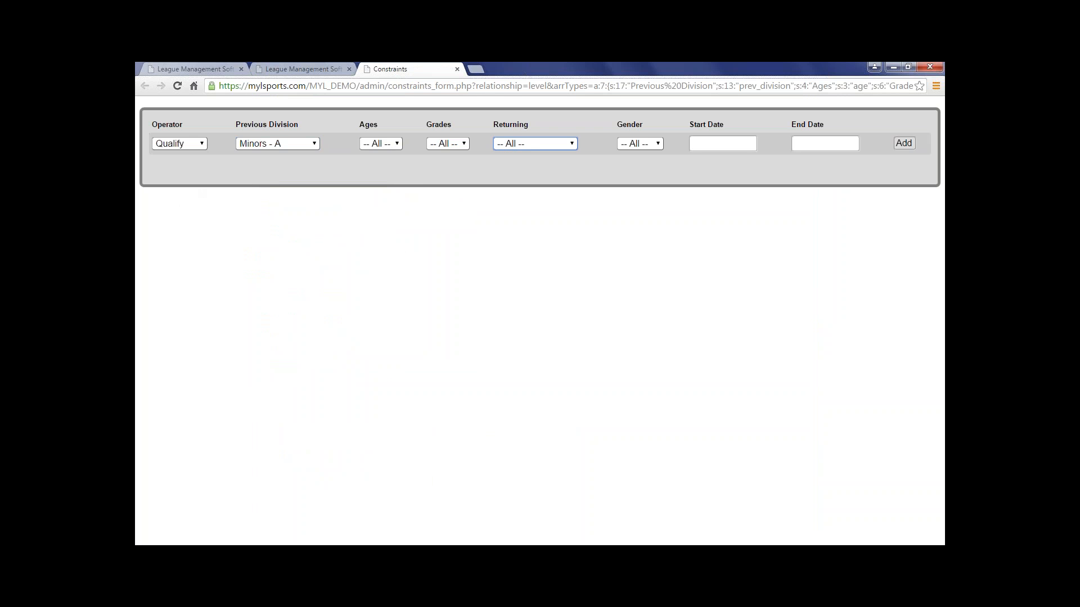
click(635, 147)
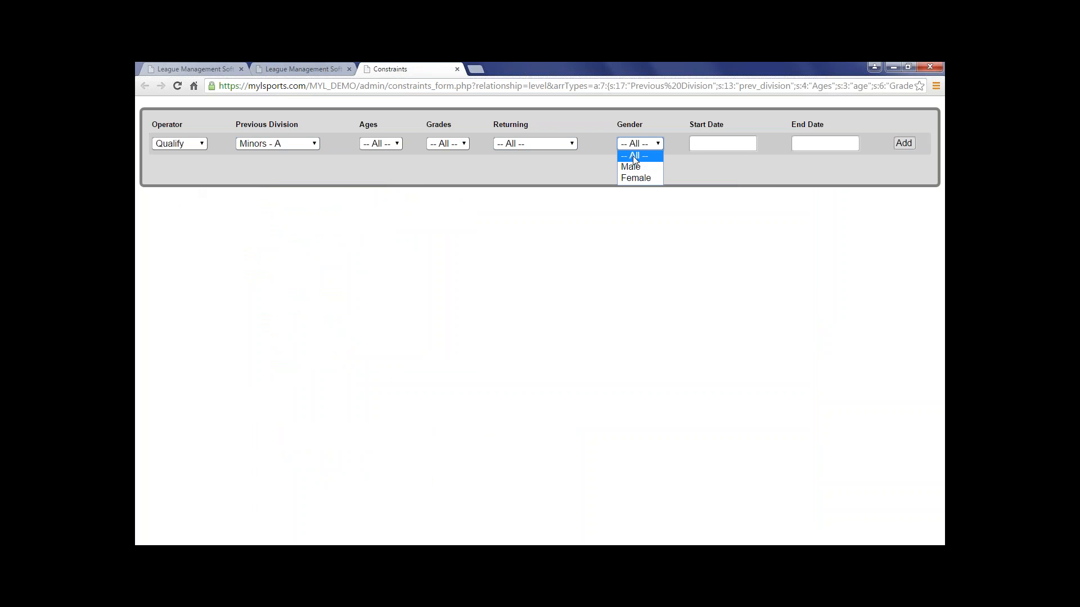
click(632, 153)
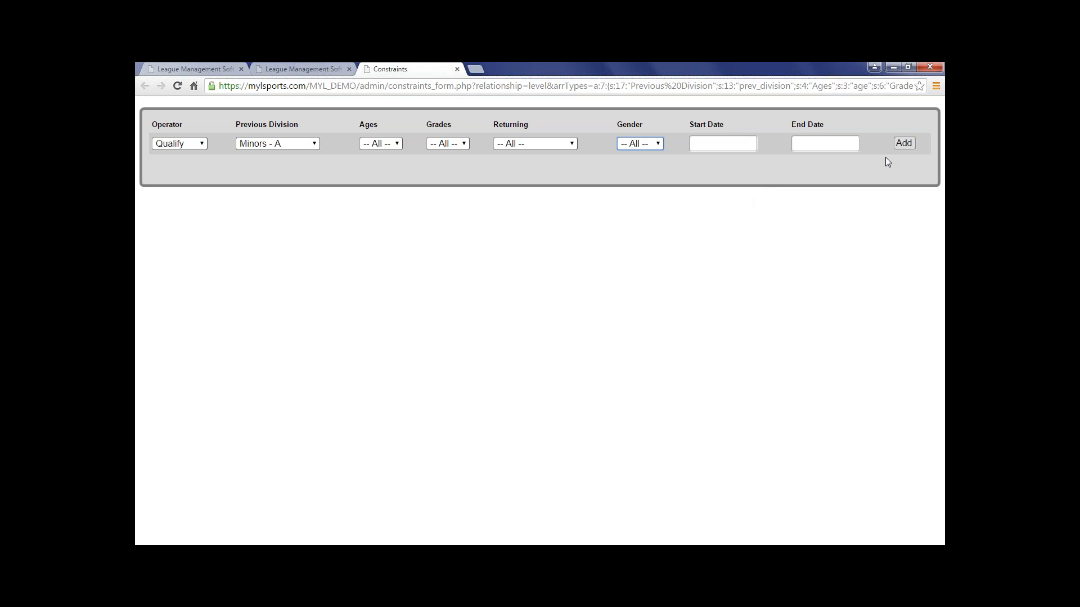
Return to the division form, add the Div 1 division and check its row in the divisions list.
click(334, 67)
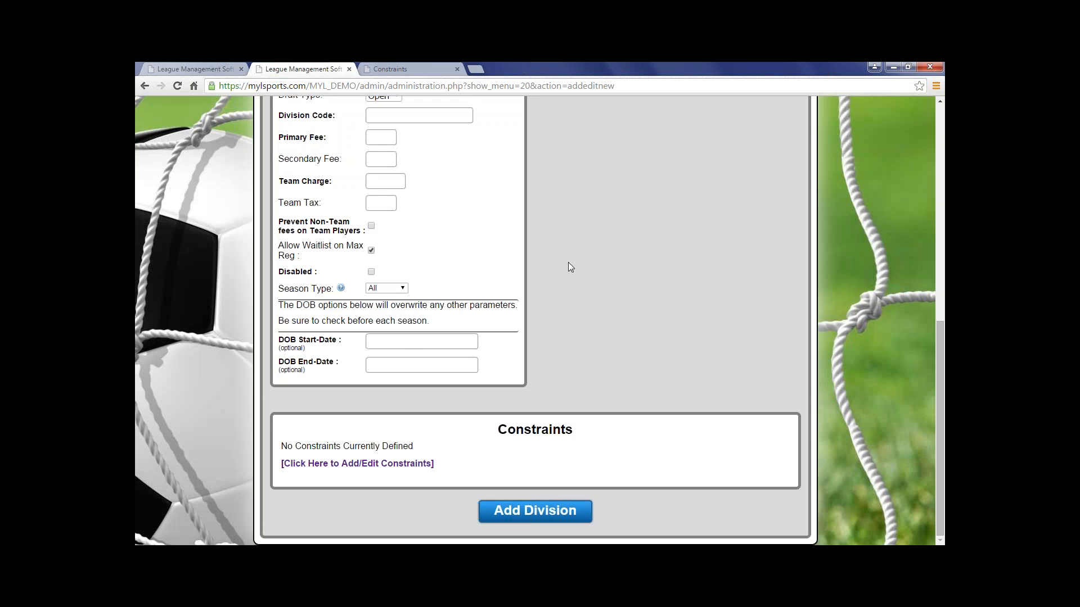
scroll(613, 269, up, 3)
scroll(606, 382, down, 3)
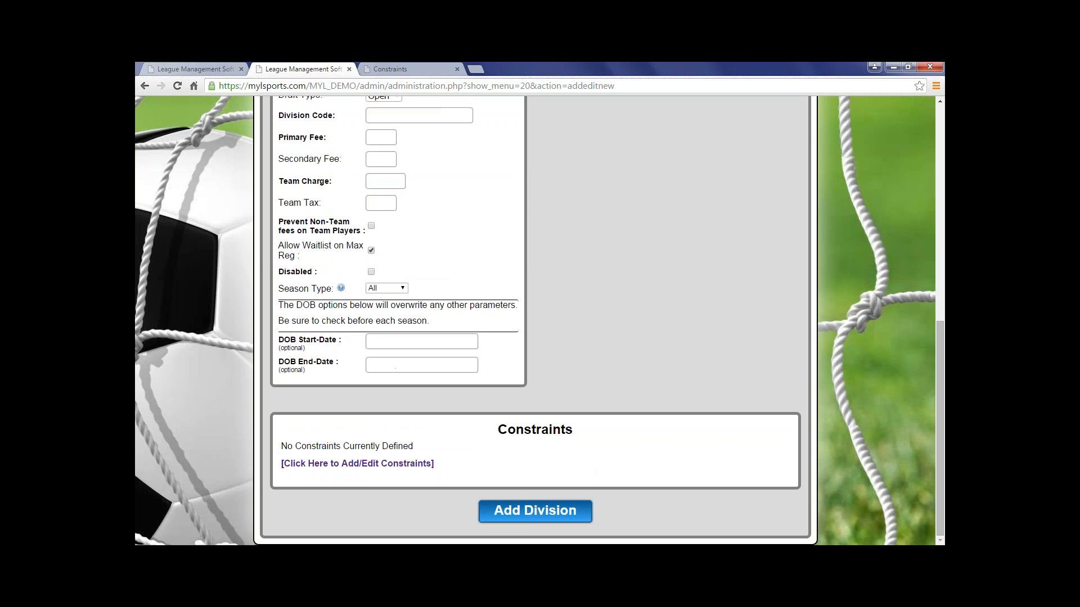
click(535, 511)
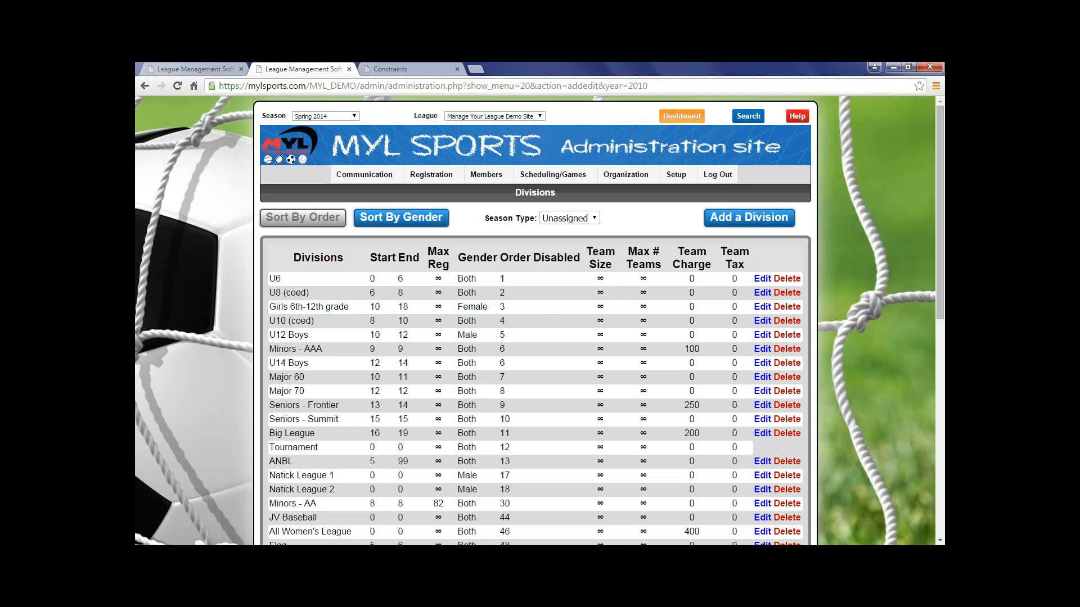
scroll(368, 371, down, 12)
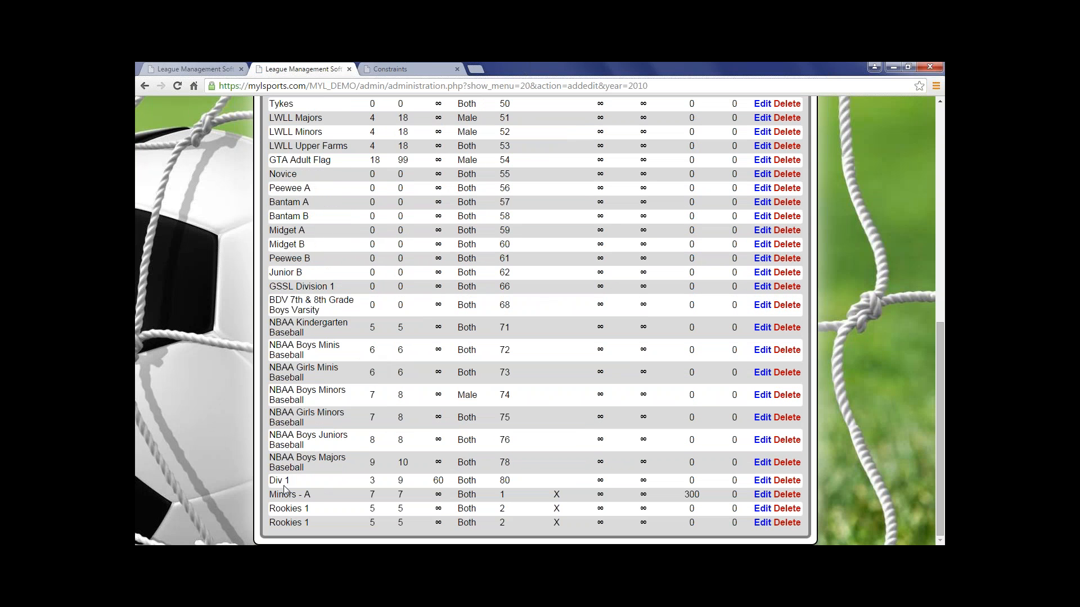
drag(284, 484, 516, 484)
click(515, 483)
scroll(381, 472, up, 8)
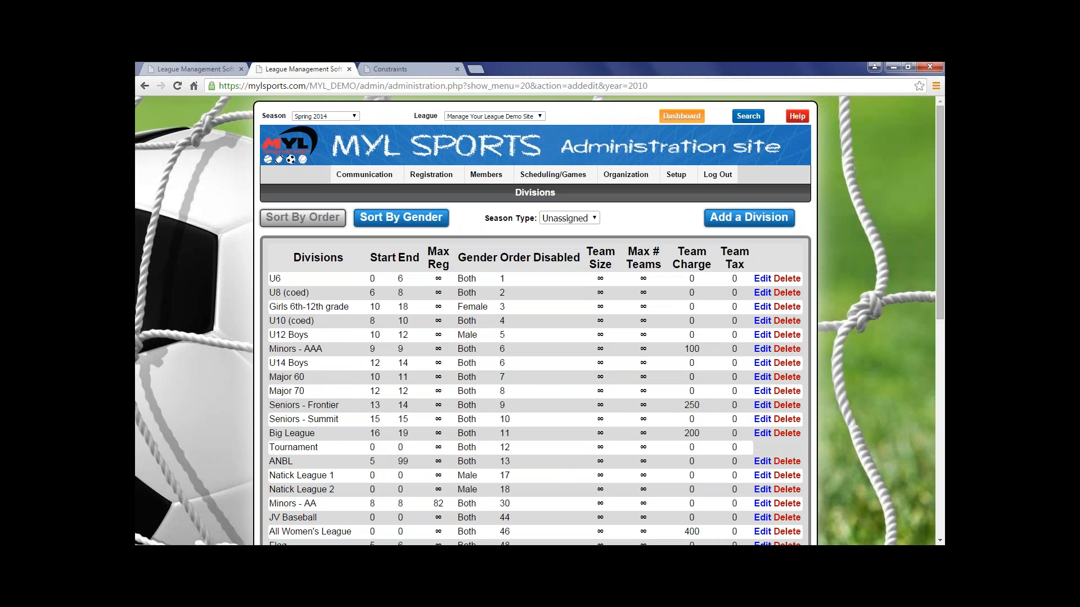
Open the U6 division for editing, review its settings and update the division.
click(762, 279)
scroll(581, 413, down, 8)
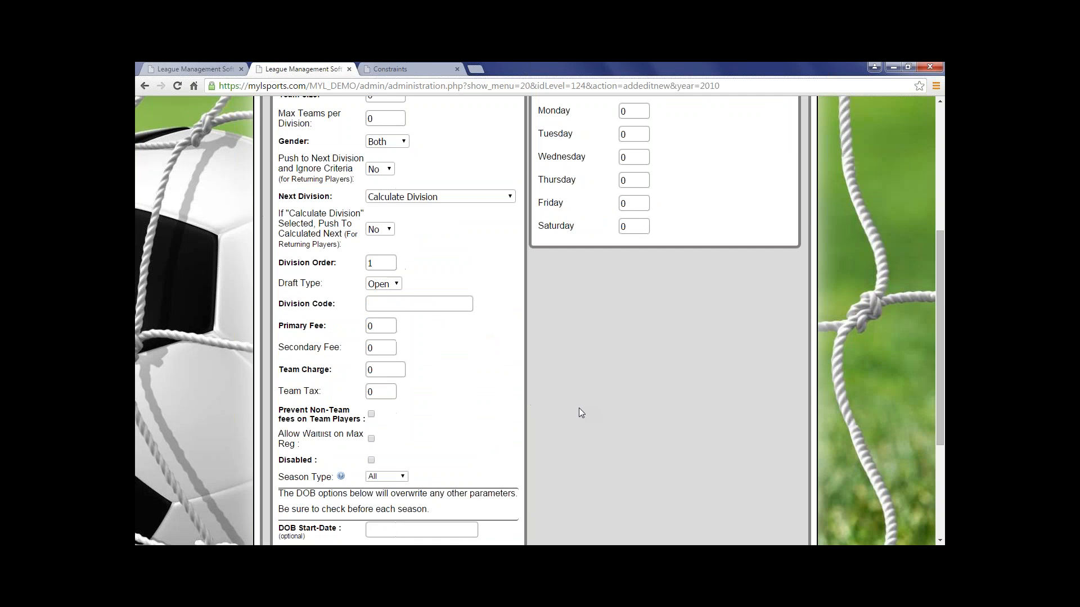
scroll(581, 413, up, 8)
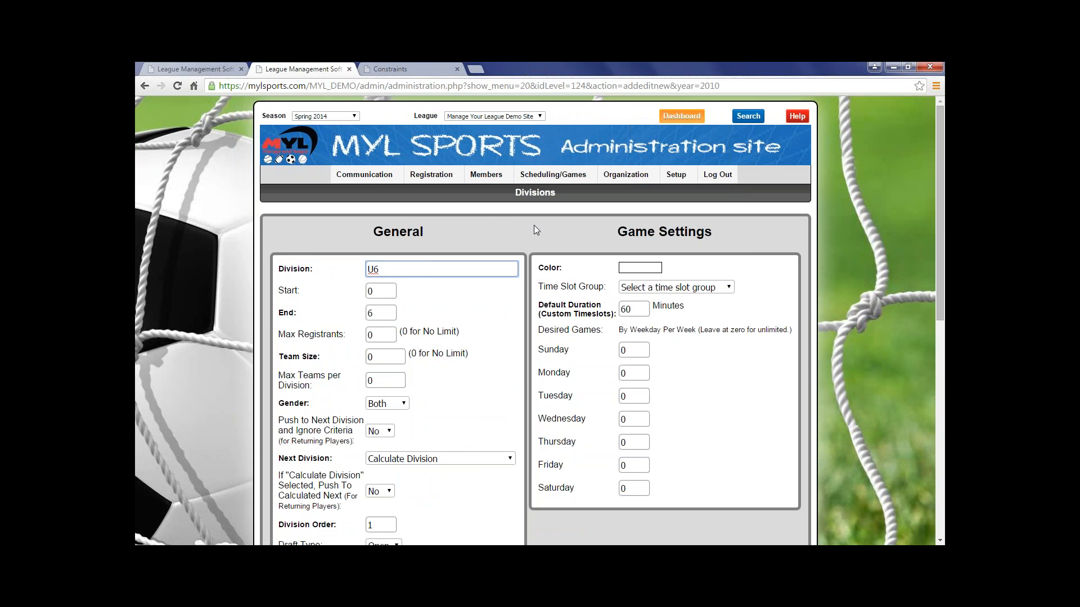
scroll(537, 365, down, 10)
click(534, 512)
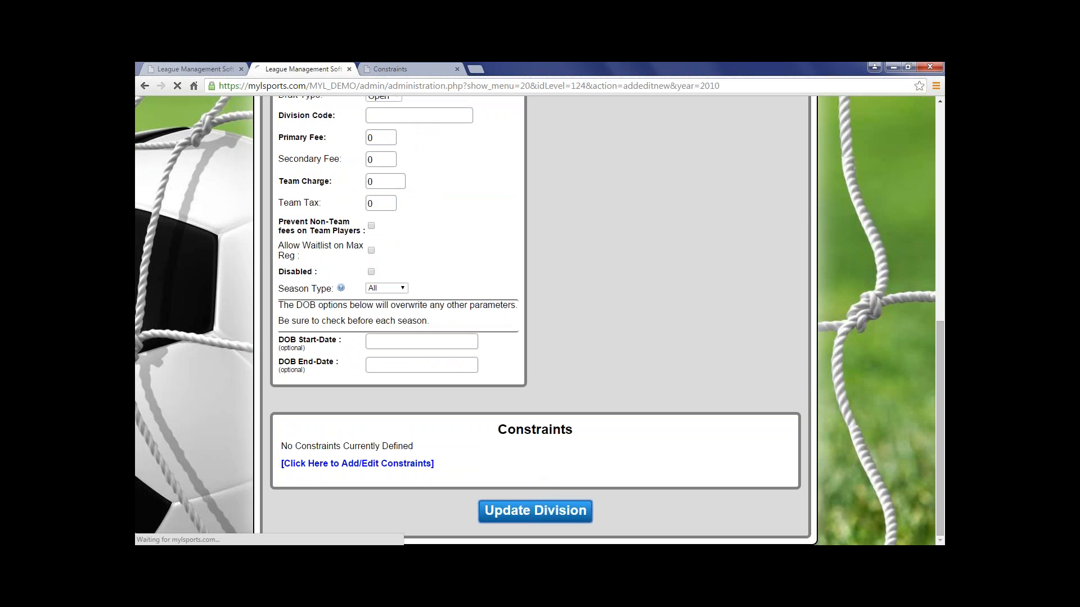
Delete the Div 1 division and look over the divisions list.
scroll(703, 367, down, 8)
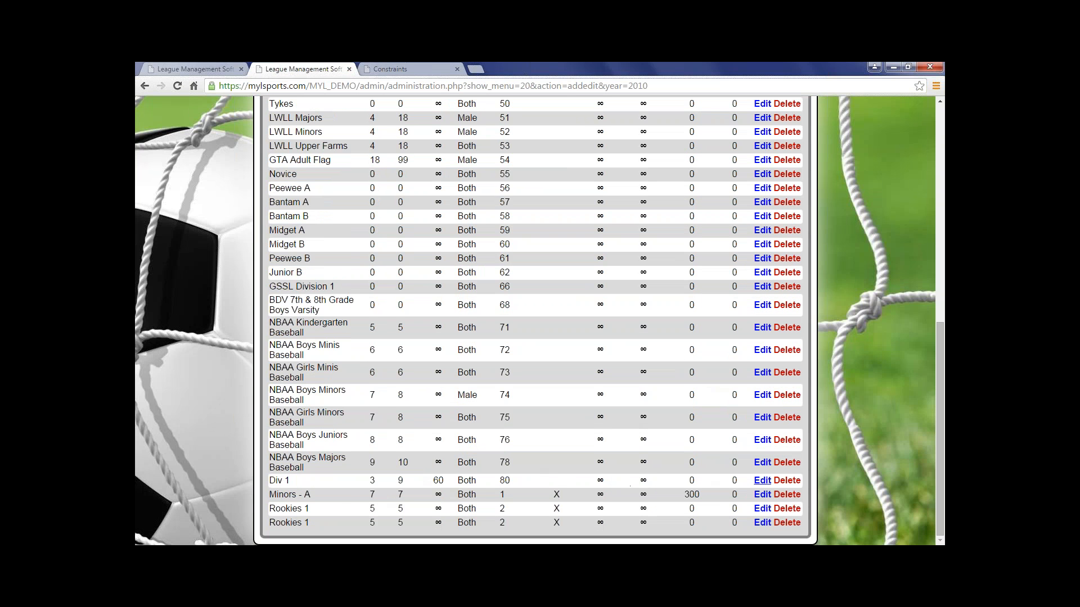
click(788, 483)
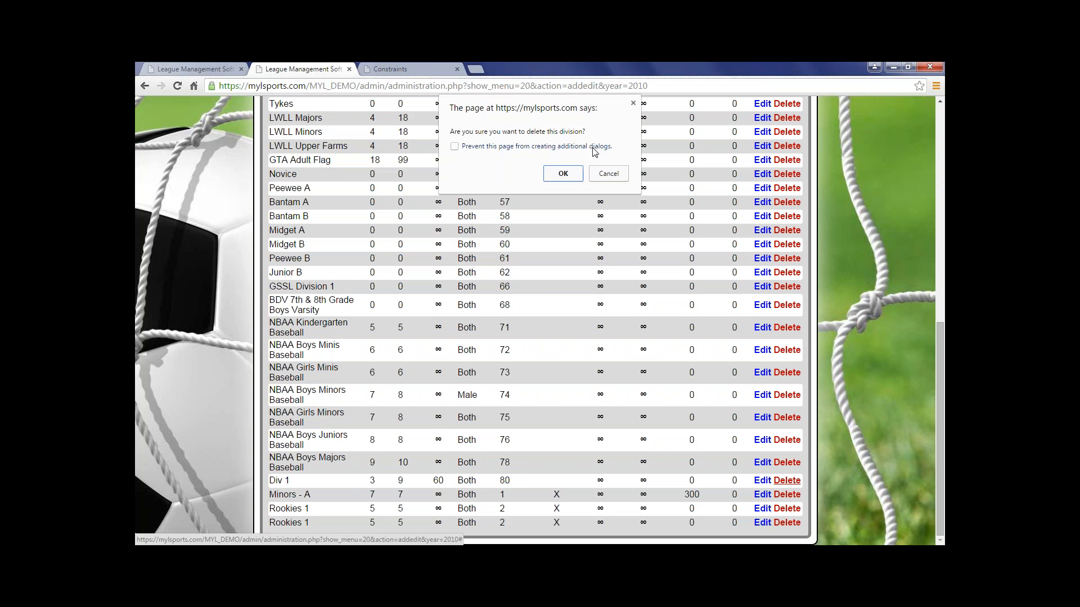
click(563, 174)
scroll(575, 175, down, 2)
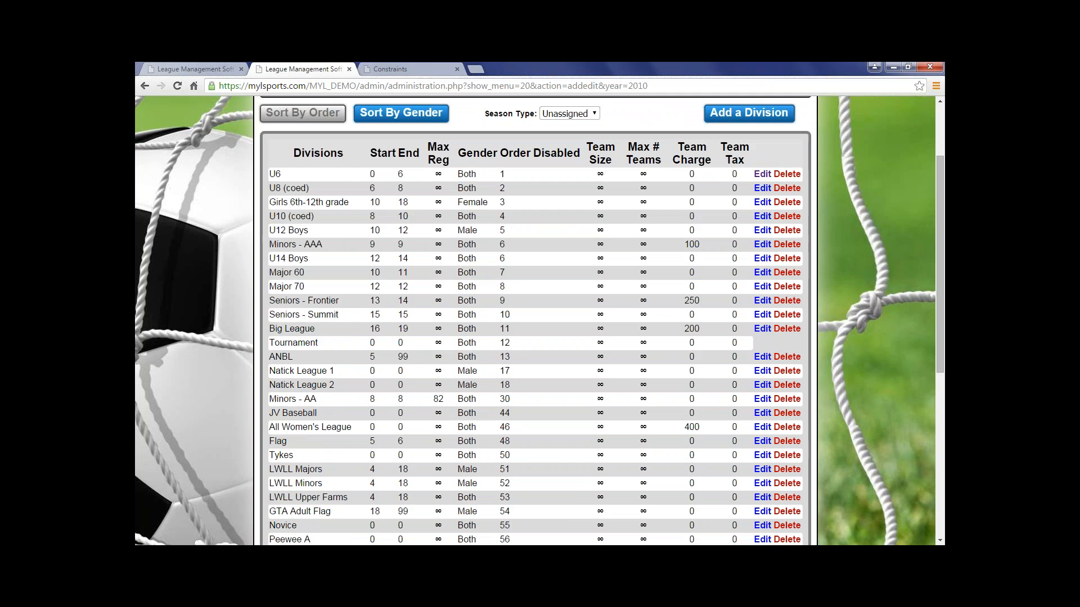
scroll(536, 320, down, 6)
scroll(535, 321, up, 8)
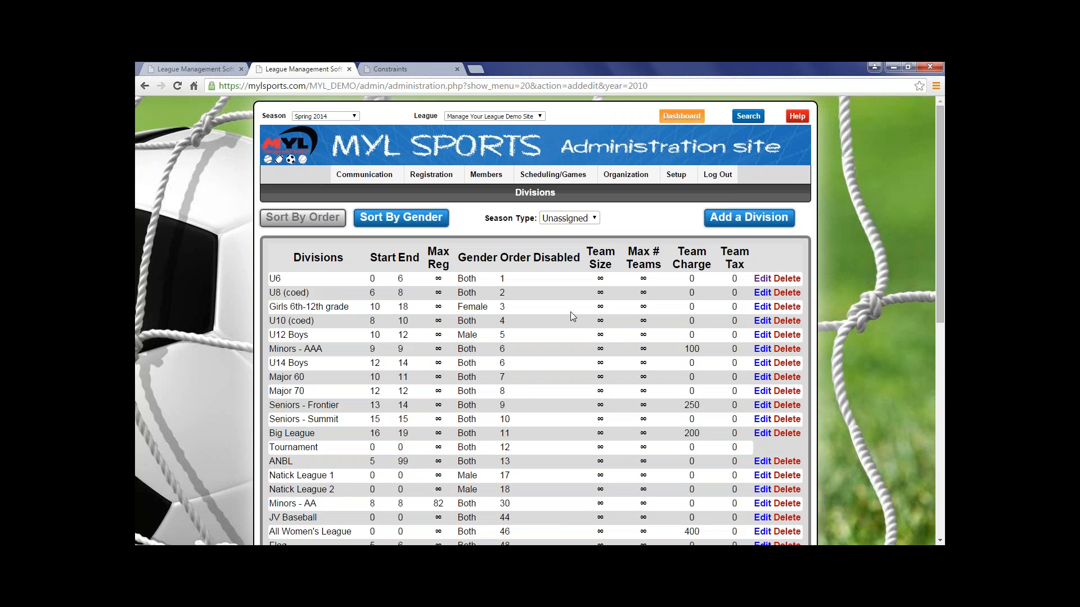
Start a new subdivision from the Teams setup and name it NLS.
mouse_move(676, 175)
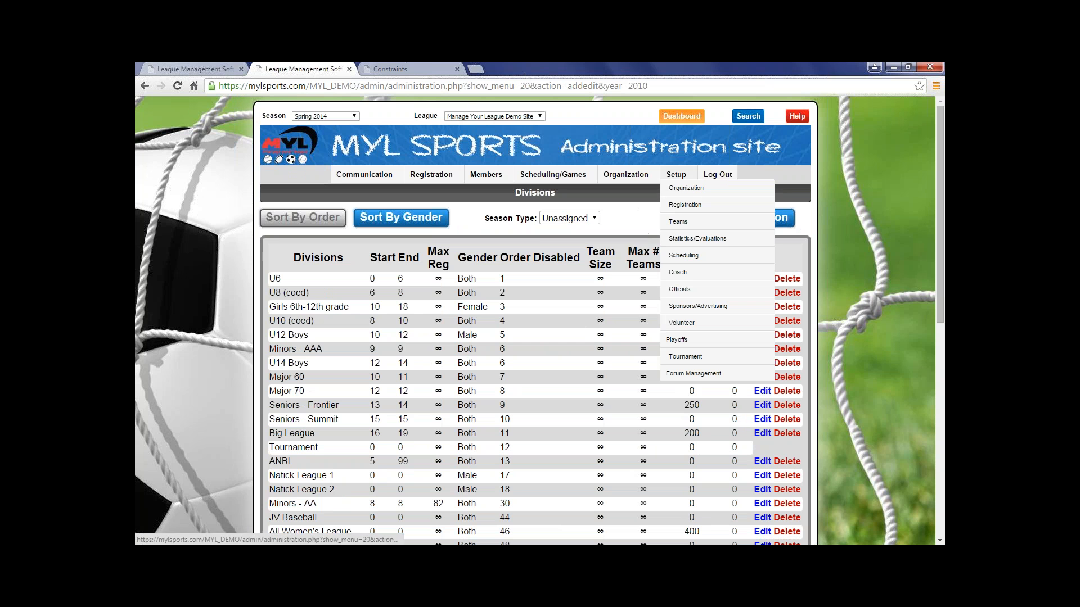
mouse_move(682, 207)
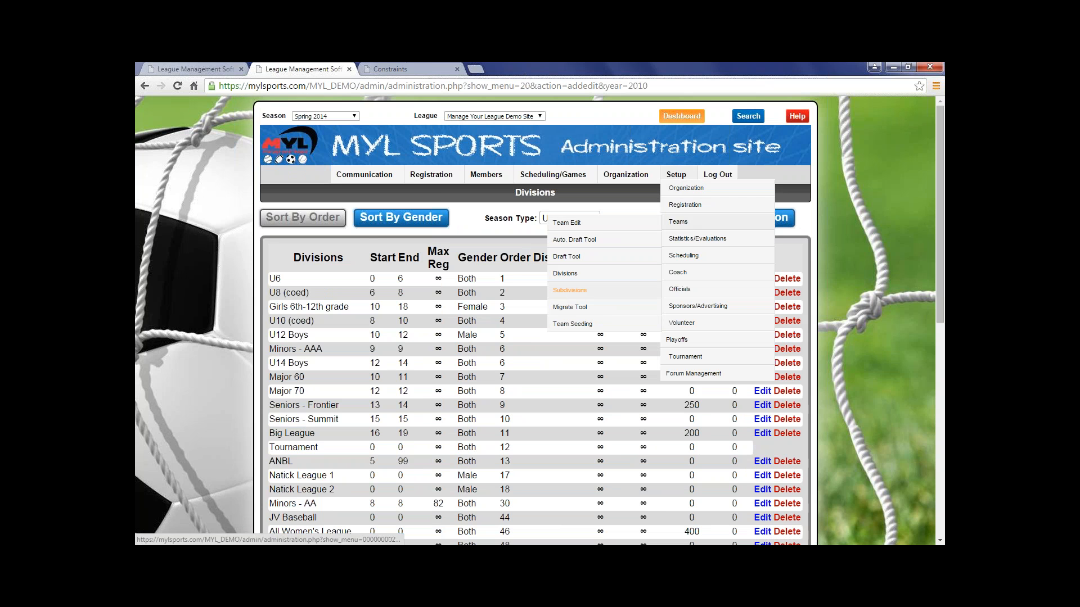
click(570, 290)
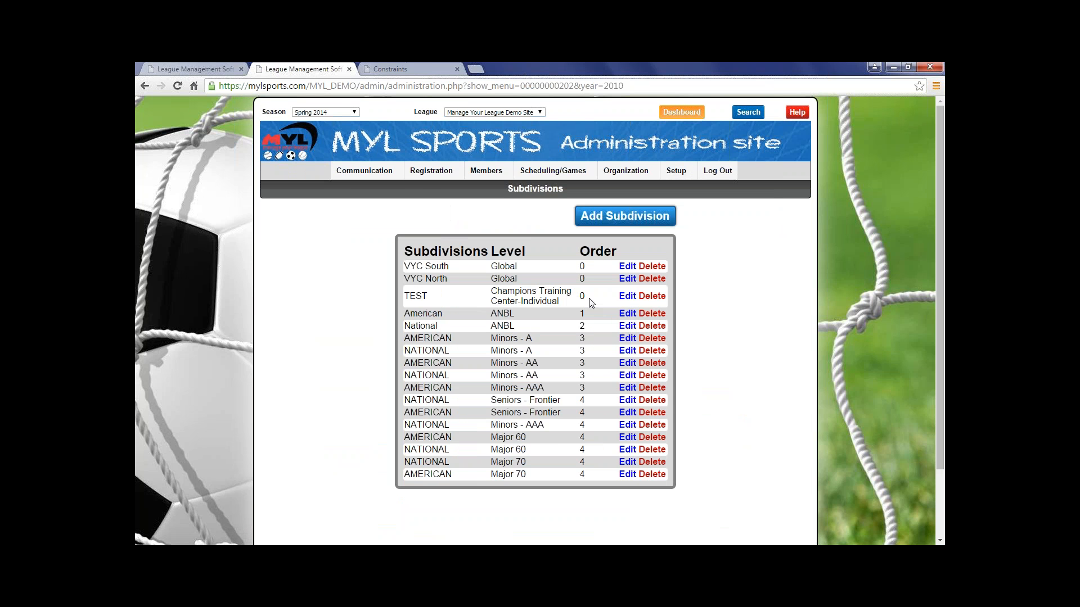
click(627, 217)
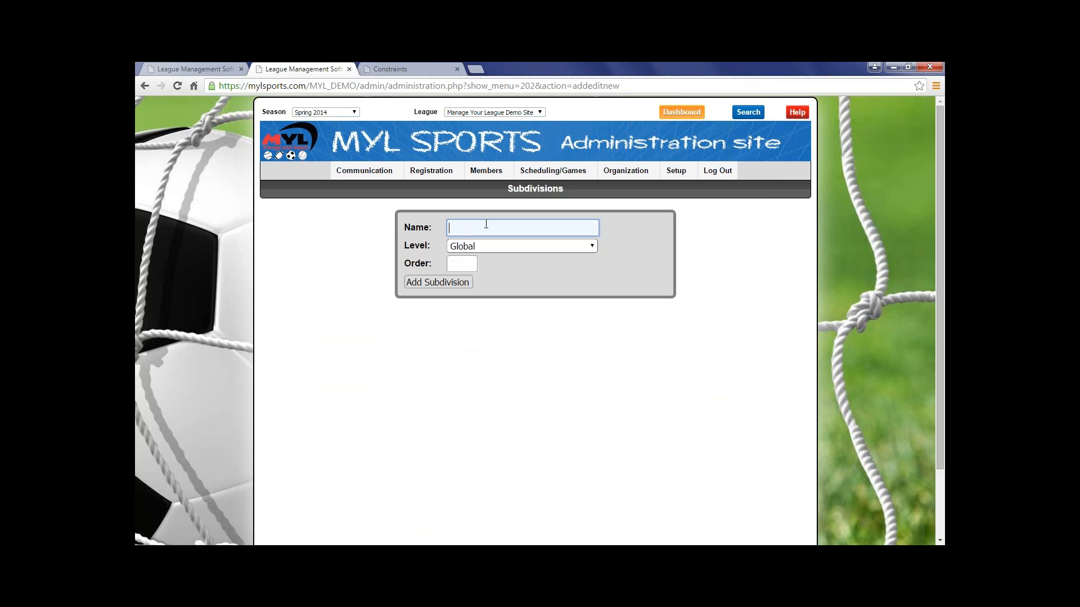
text(NAtion)
key(BackSpace)
key(BackSpace)
key(BackSpace)
key(BackSpace)
key(BackSpace)
text(A)
key(BackSpace)
text(LS)
Assign the NLS subdivision to the Rookies 1 level with order 2 and add it.
click(490, 248)
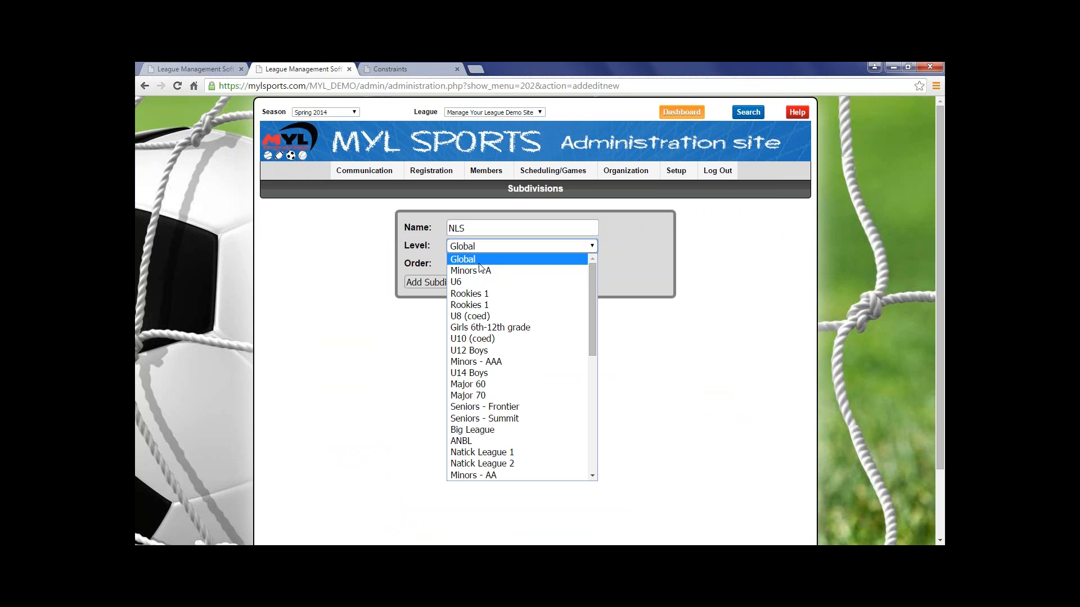
click(473, 294)
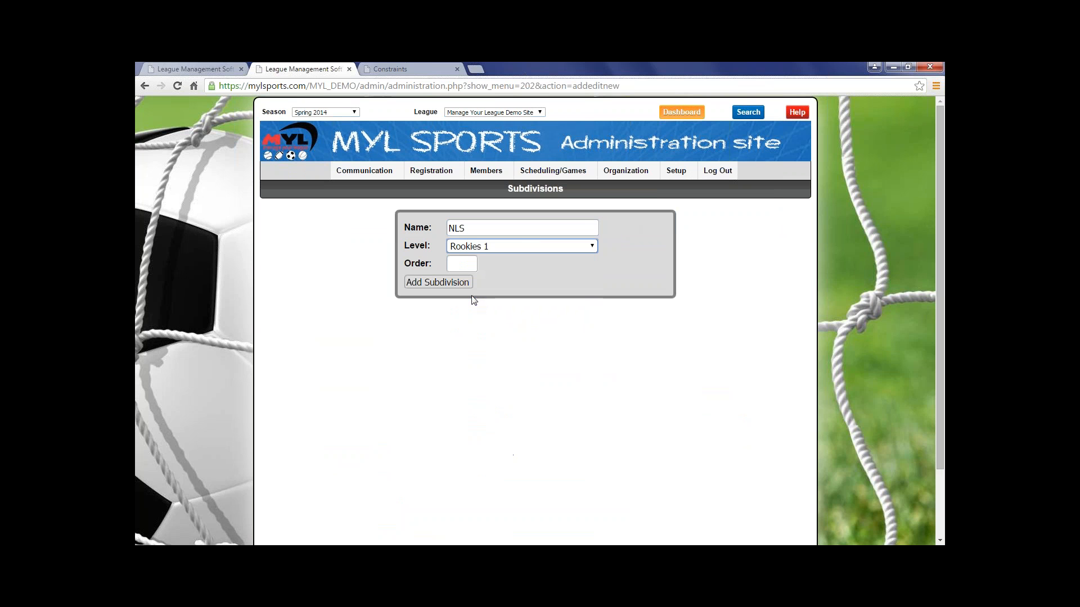
click(450, 266)
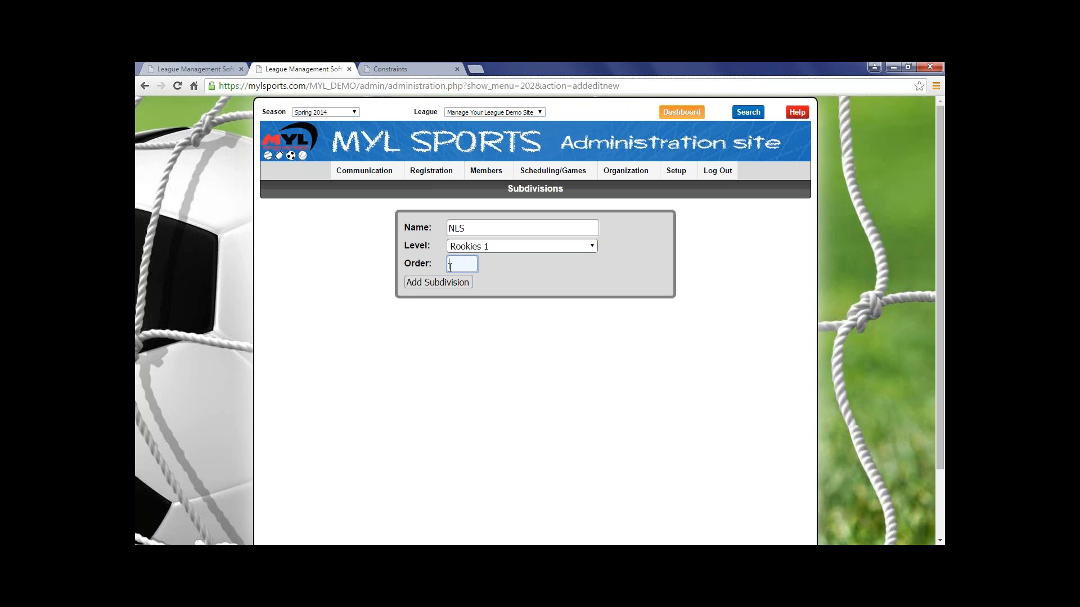
text(2)
click(445, 282)
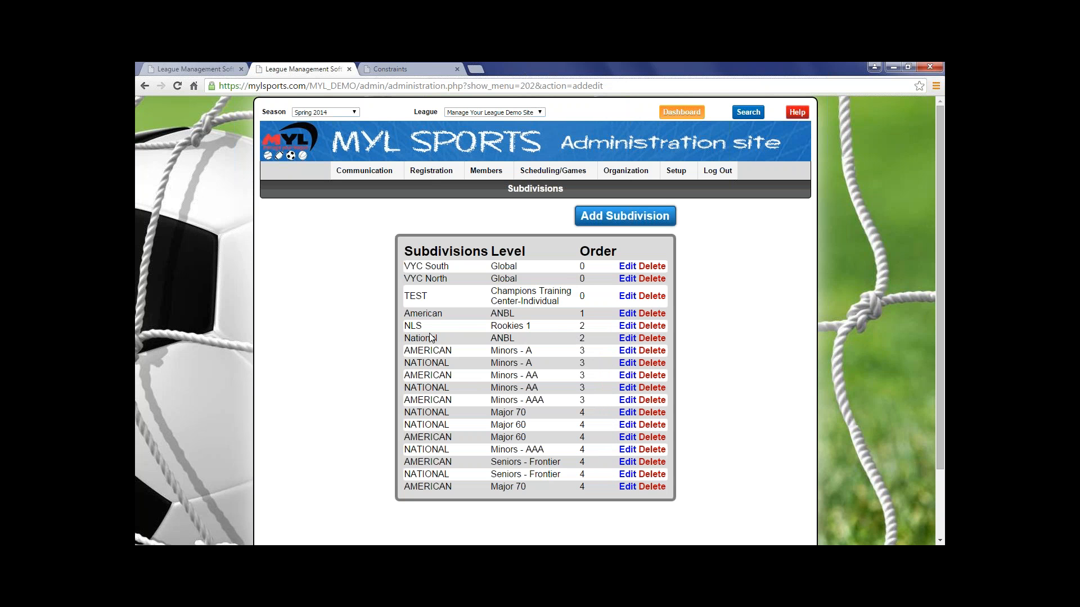
Open the NLS subdivision for editing, save it as is, and delete it from the subdivisions list.
click(627, 326)
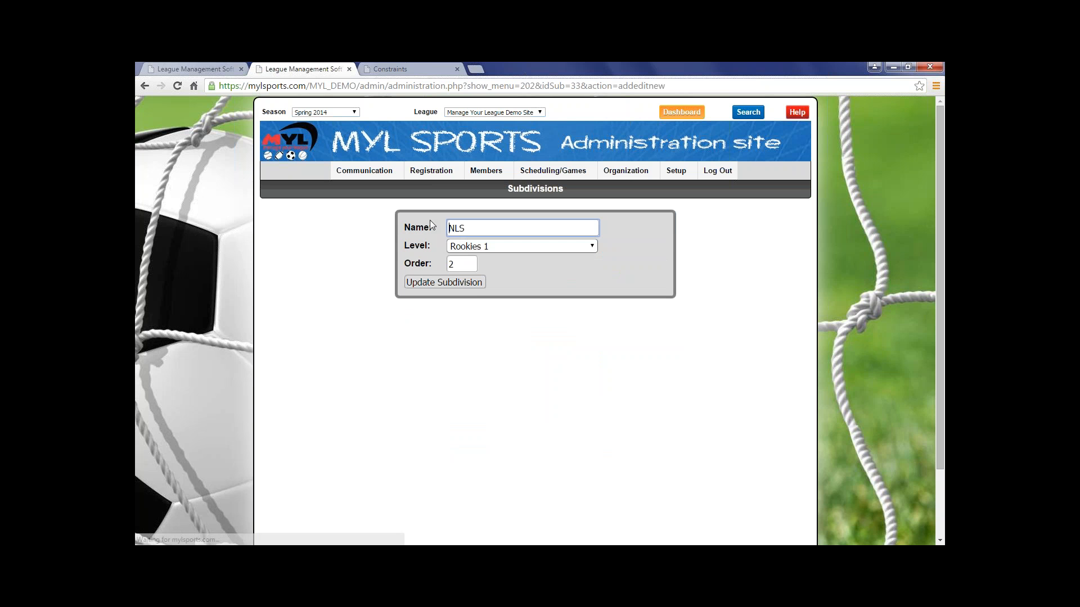
click(471, 283)
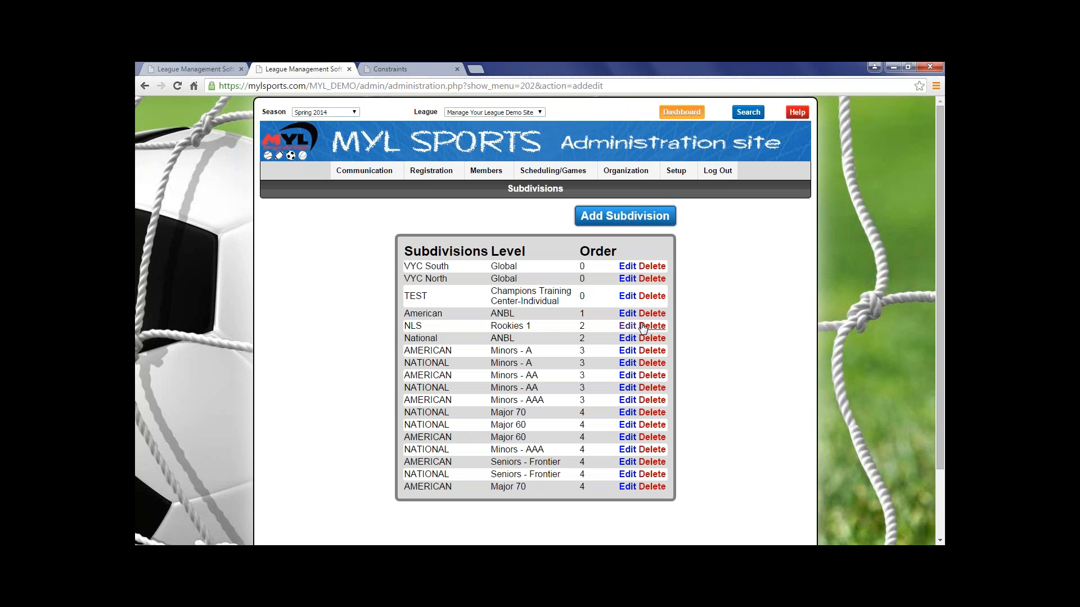
click(646, 327)
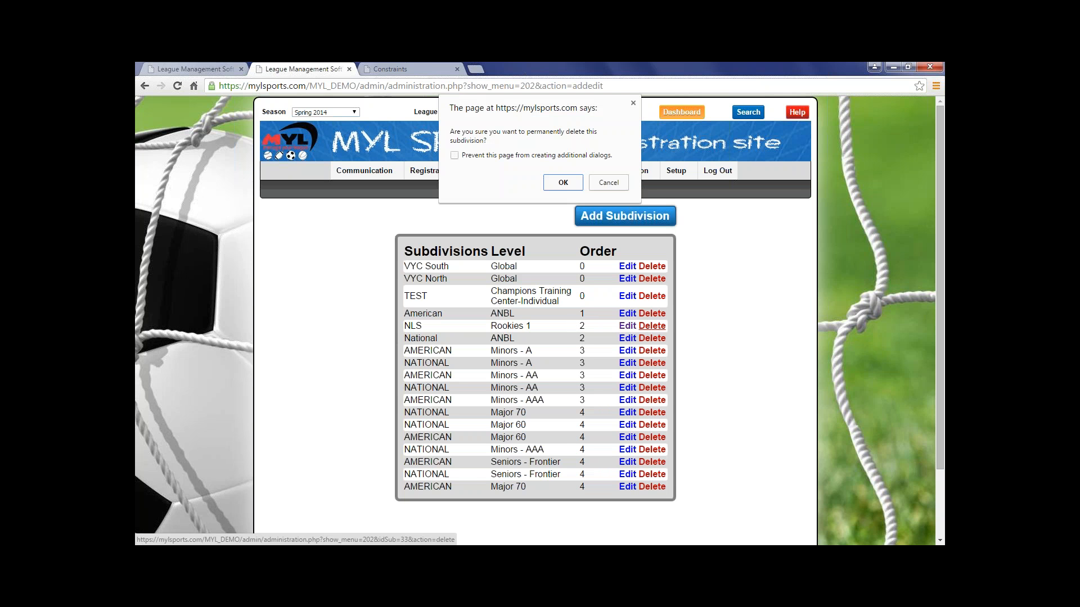
click(564, 183)
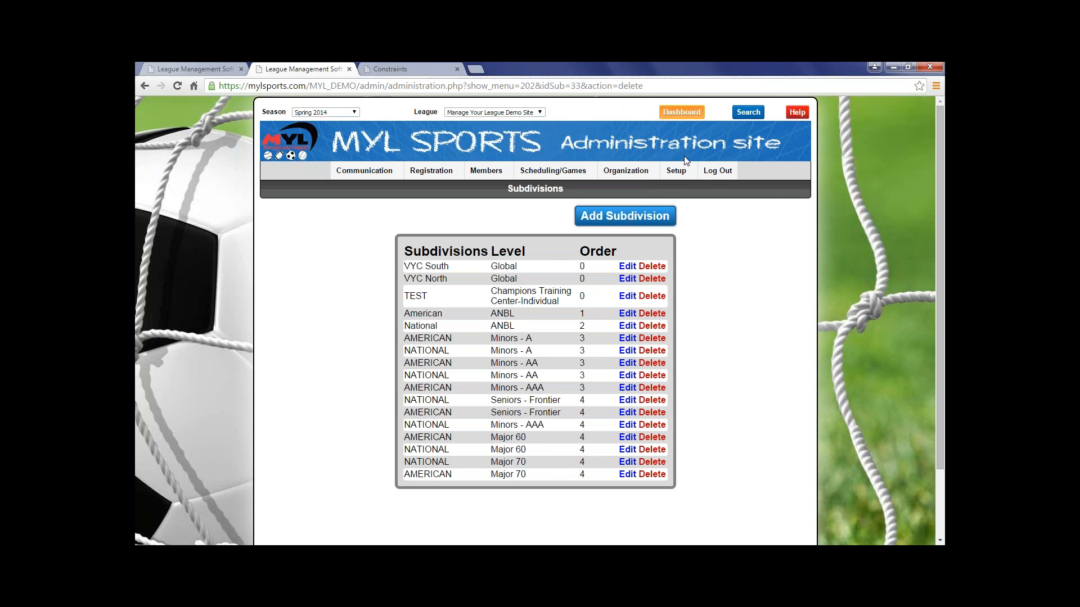
Bring up the Teams tools in the site's setup section.
mouse_move(684, 169)
mouse_move(685, 201)
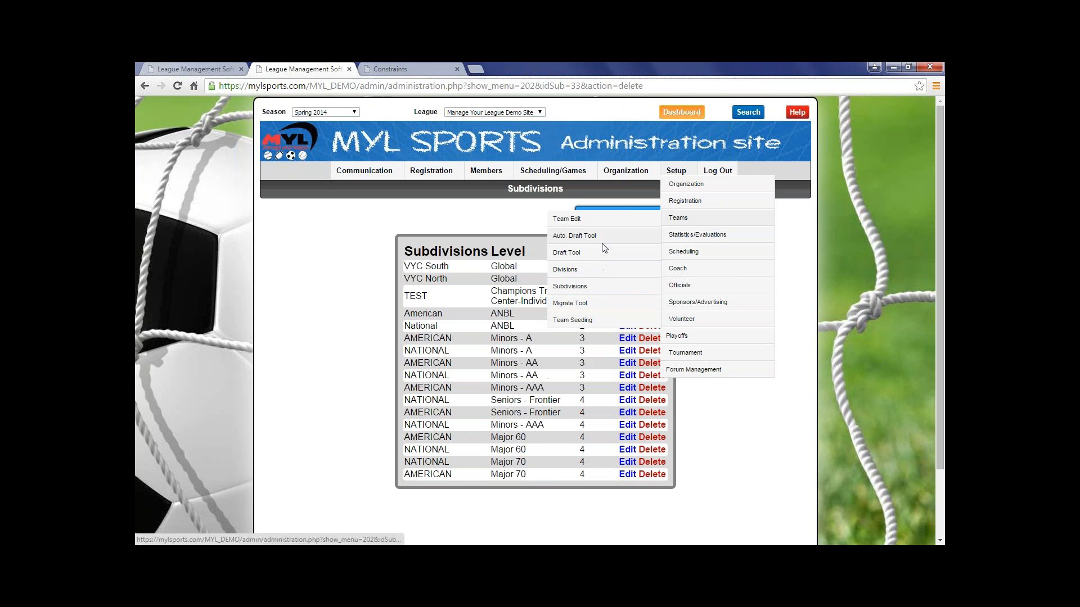